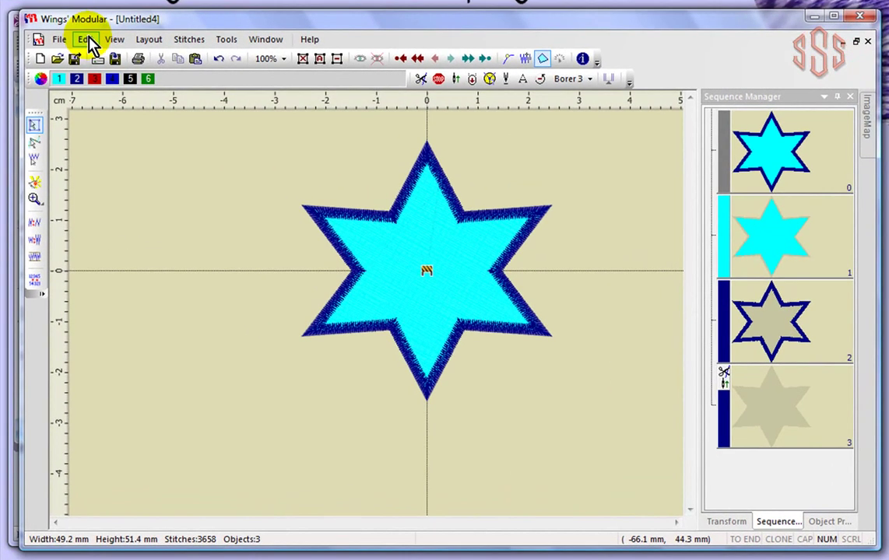
# - Look through the editing and stitch command menus without choosing anything
pyautogui.click(87, 39)
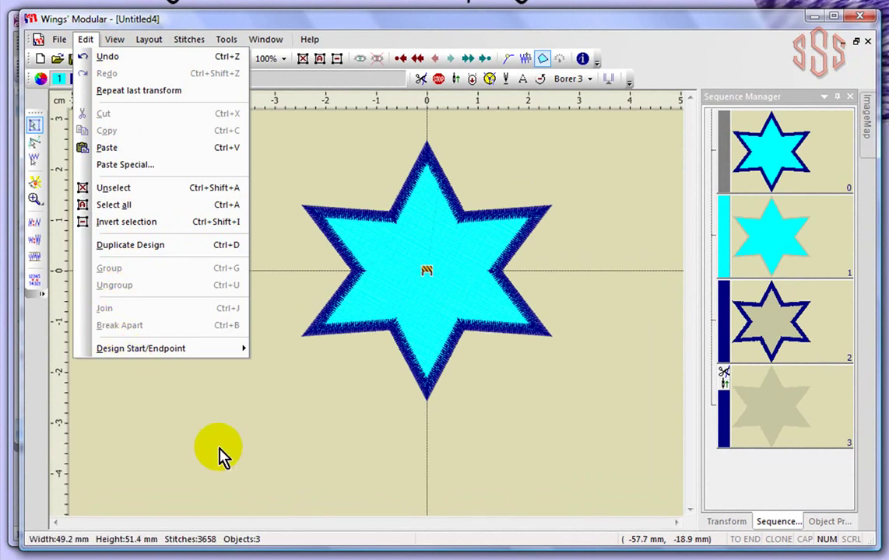
pyautogui.click(254, 22)
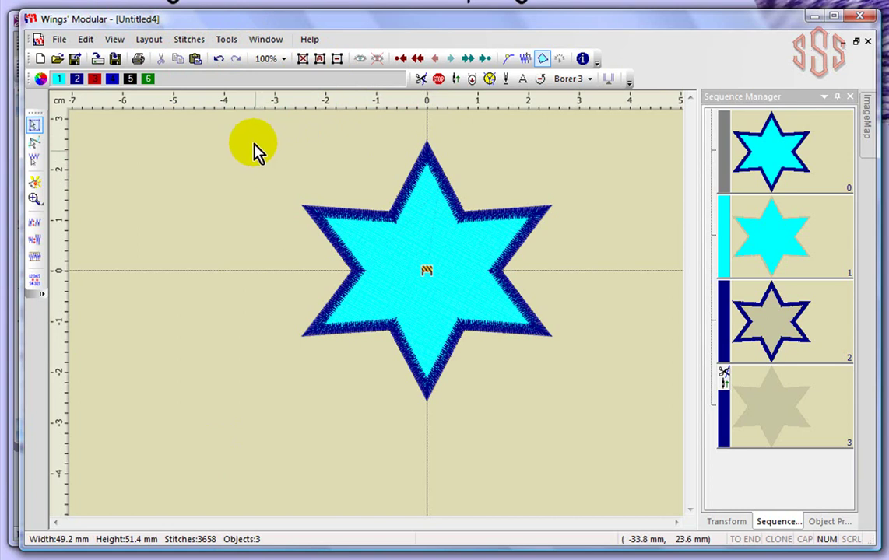
pyautogui.click(85, 41)
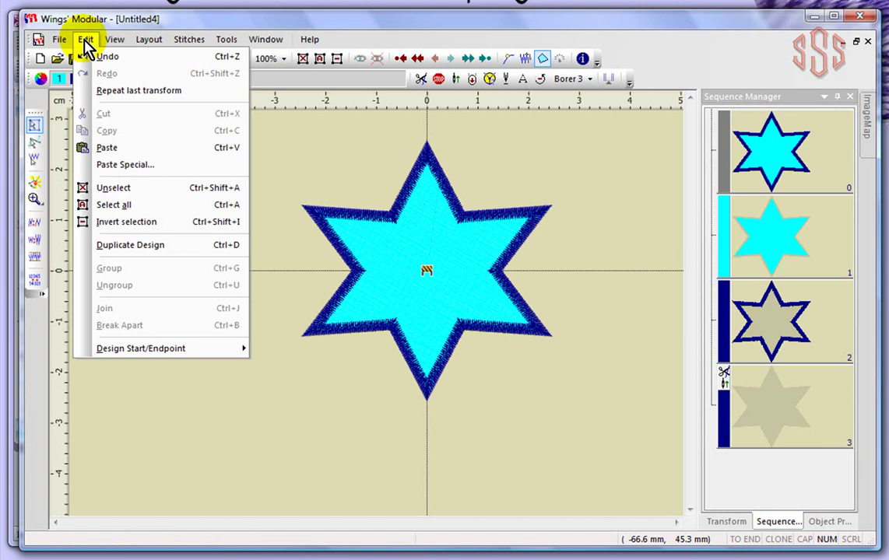
pyautogui.click(192, 24)
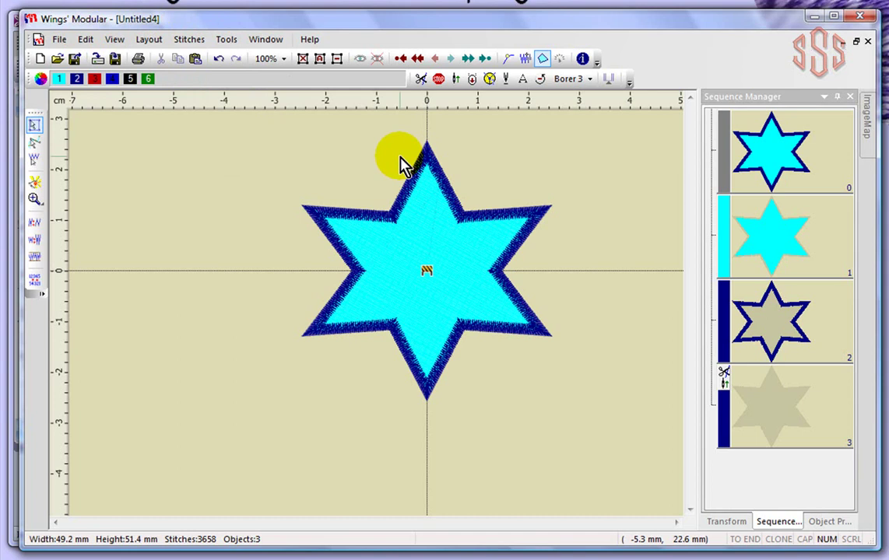
# - Select the cyan fill object and drag its star about 3.5 cm right of the outline
pyautogui.click(430, 195)
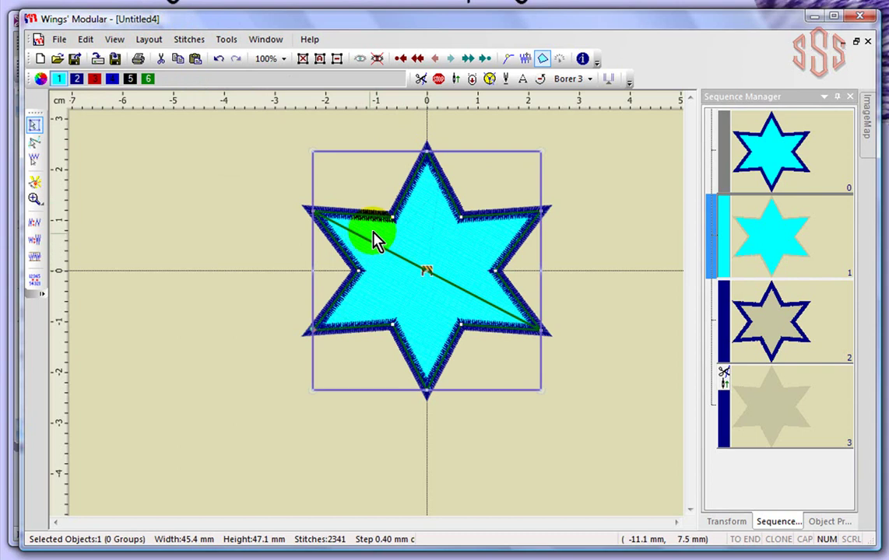
pyautogui.click(782, 222)
pyautogui.click(755, 240)
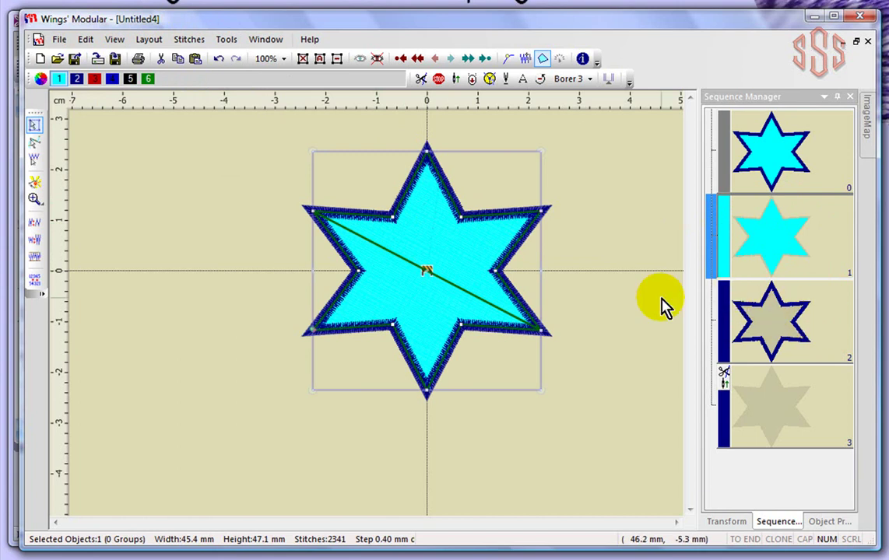
pyautogui.click(416, 219)
pyautogui.moveTo(418, 220); pyautogui.dragTo(596, 206)
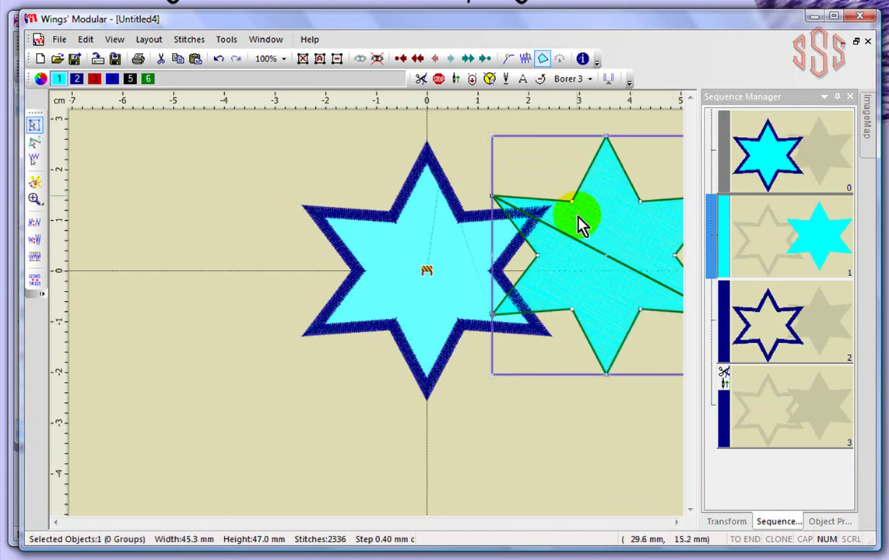
pyautogui.click(612, 231)
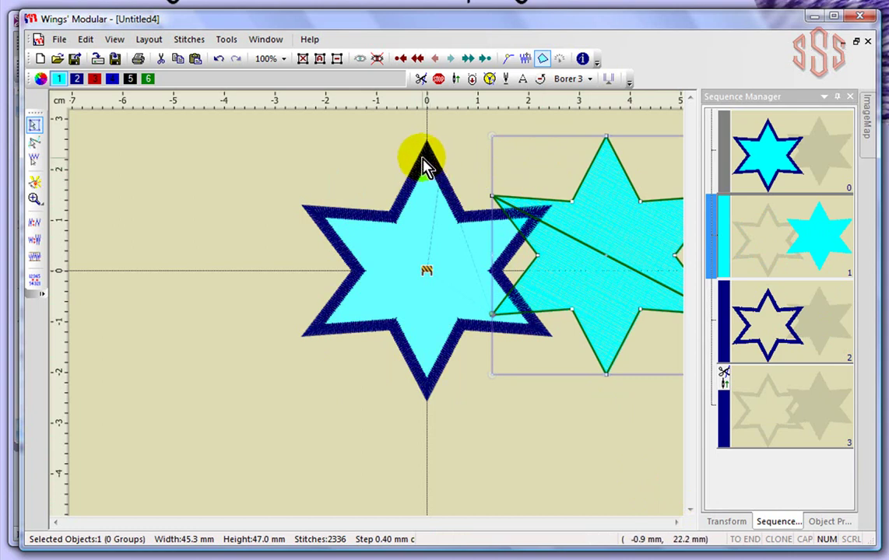
# - Invert the selection to the outlined star, clear it, then select all three objects
pyautogui.click(85, 41)
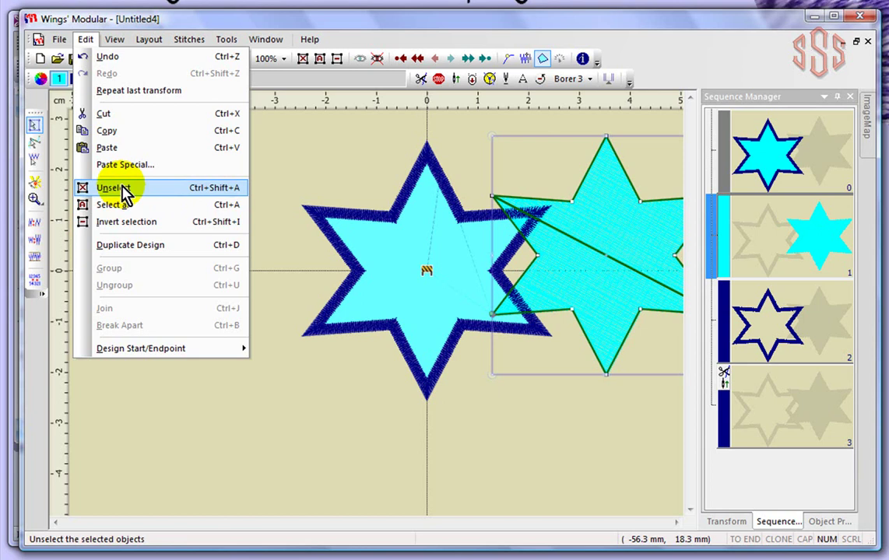
pyautogui.click(126, 224)
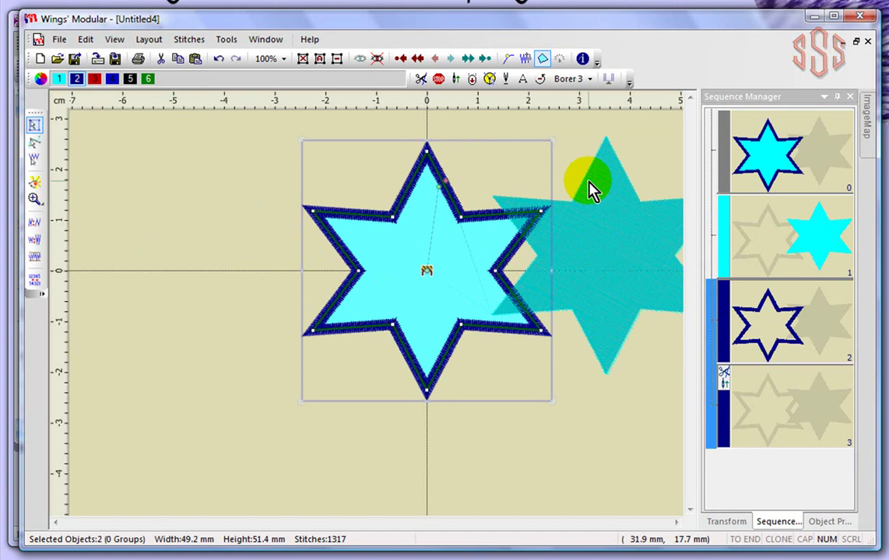
pyautogui.click(450, 209)
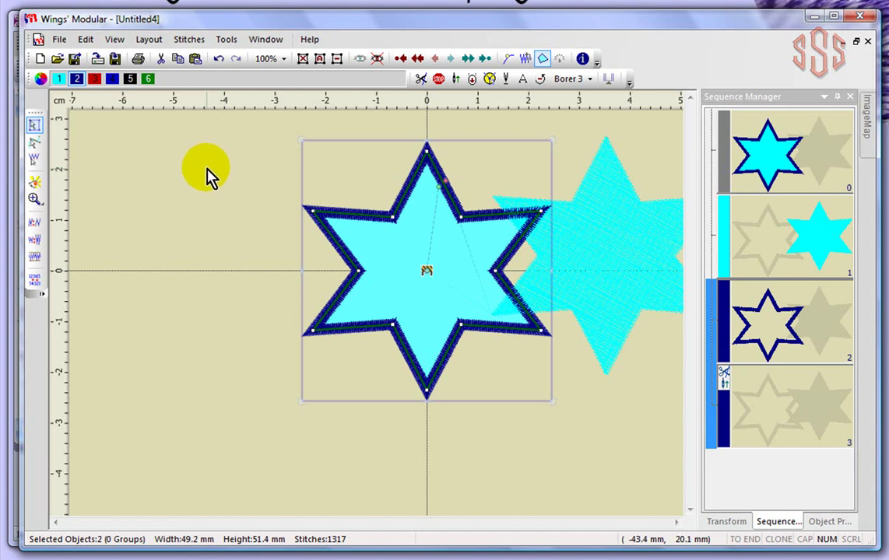
pyautogui.click(304, 62)
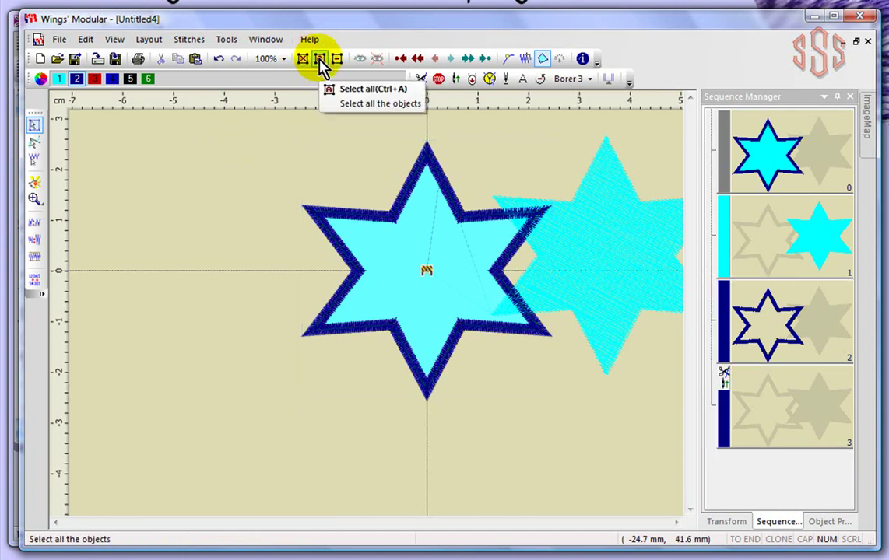
pyautogui.click(320, 61)
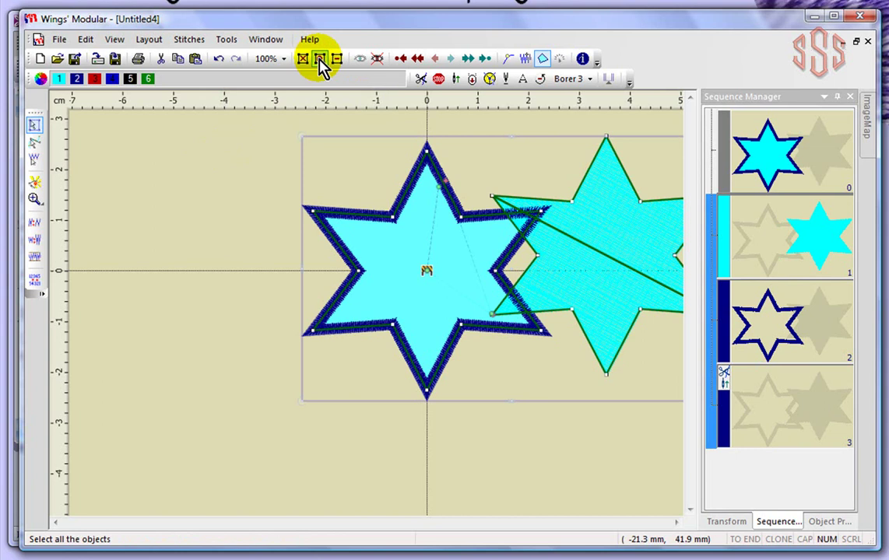
# - Select the navy outline and cyan fill stars in turn, invert the selection, then deselect everything
pyautogui.click(219, 182)
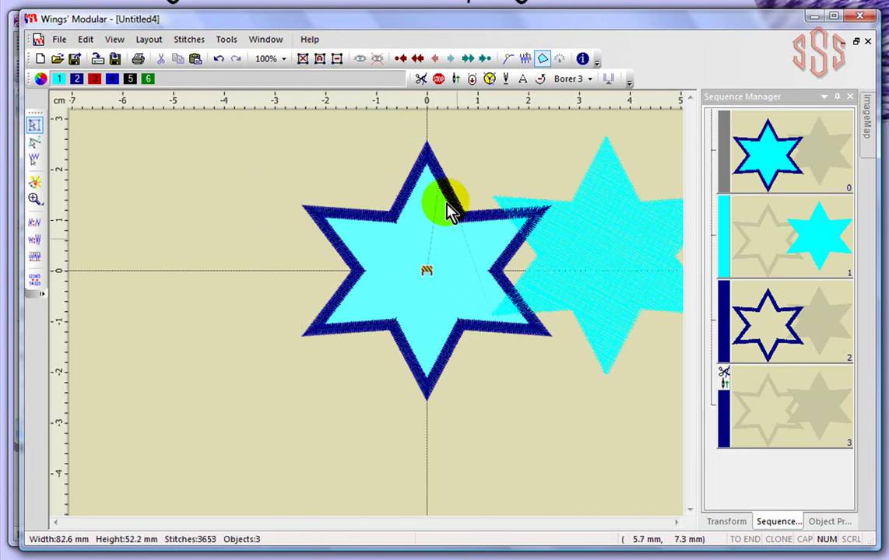
pyautogui.click(417, 178)
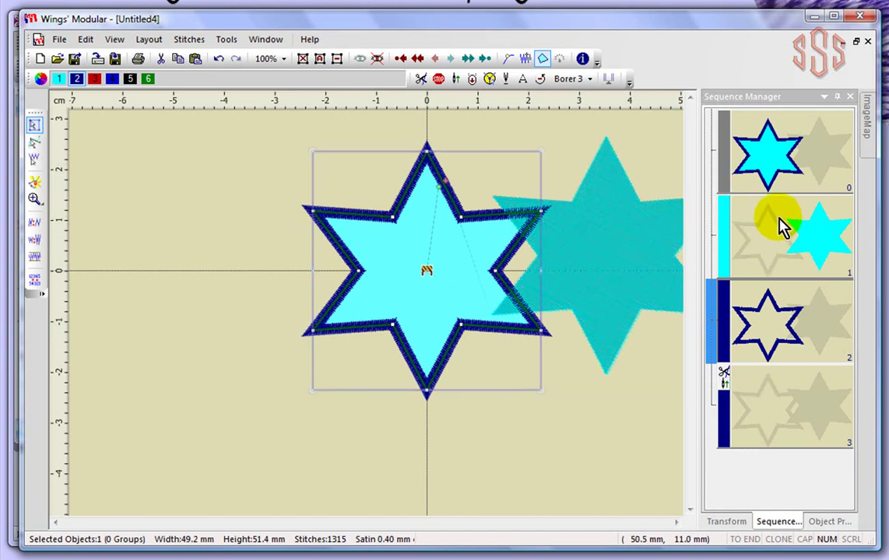
pyautogui.click(608, 165)
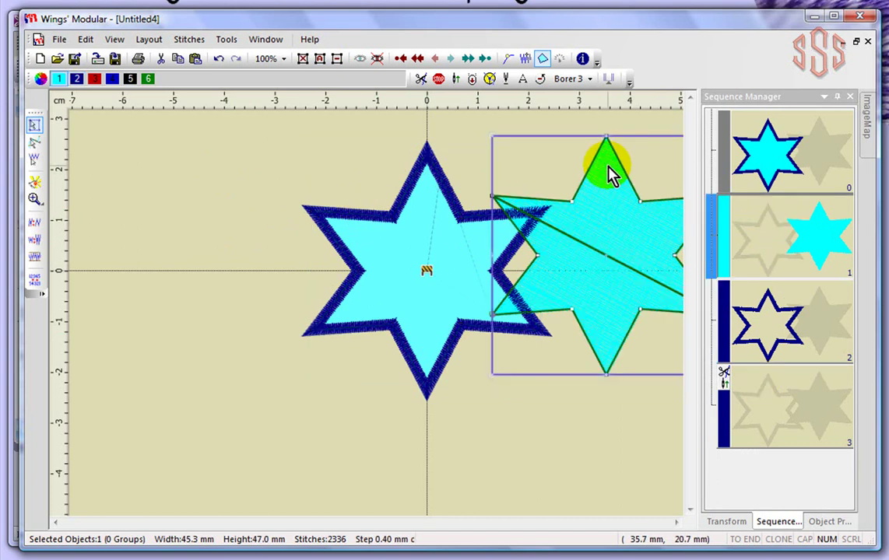
pyautogui.click(756, 248)
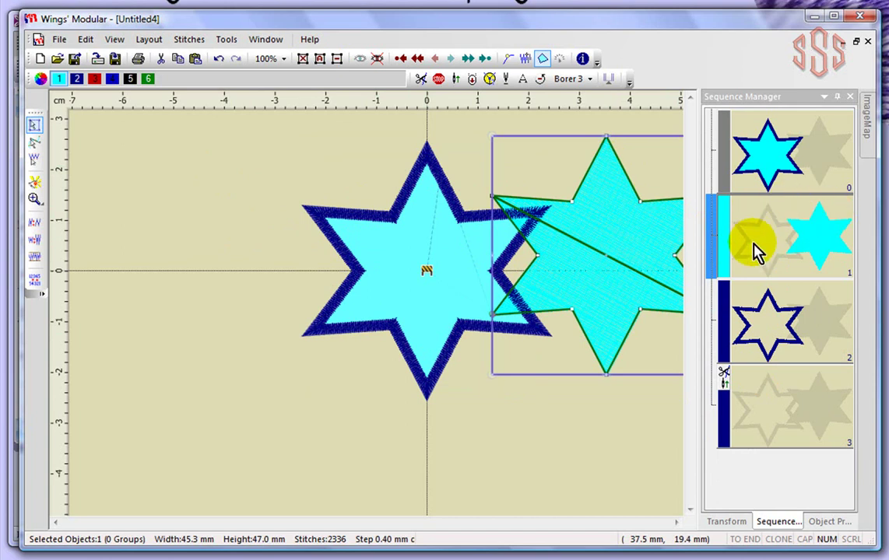
pyautogui.click(549, 302)
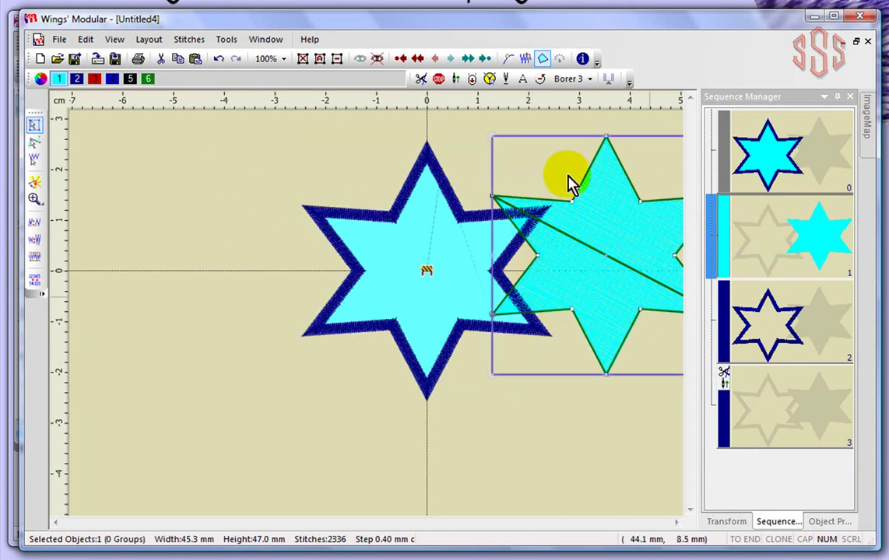
pyautogui.click(337, 62)
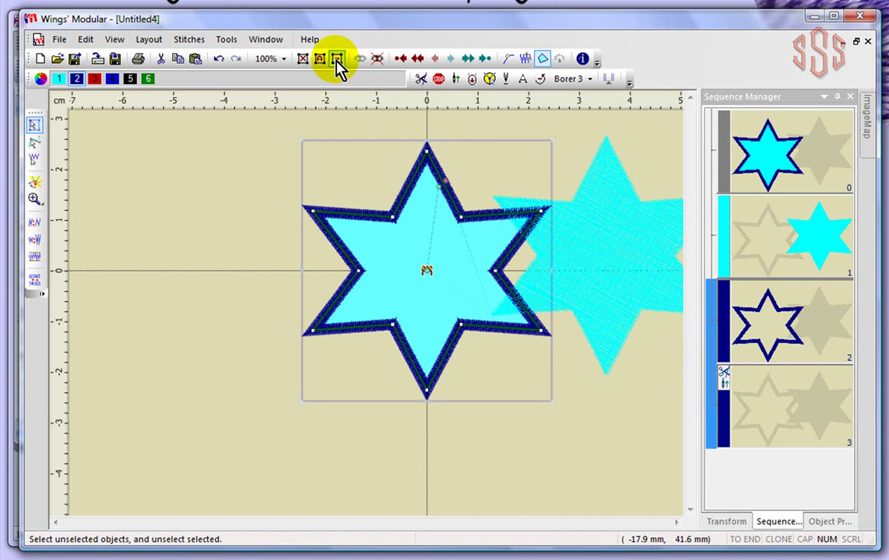
pyautogui.click(216, 198)
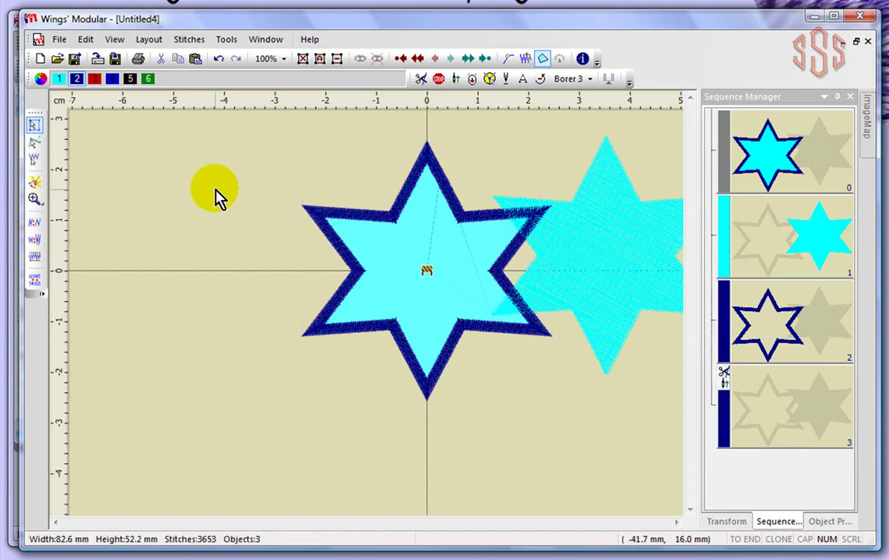
# - Undo, redo, then undo again so the cyan fill star returns inside the navy outline
pyautogui.click(87, 44)
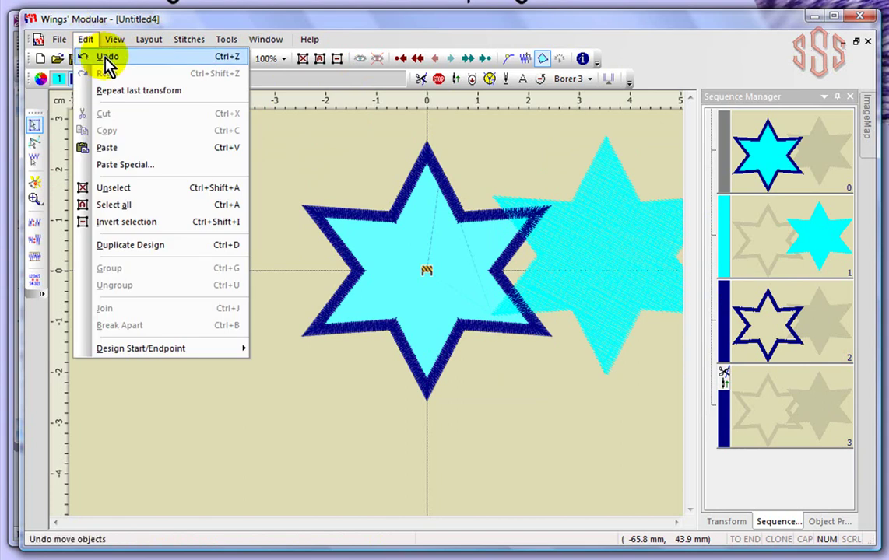
pyautogui.click(109, 62)
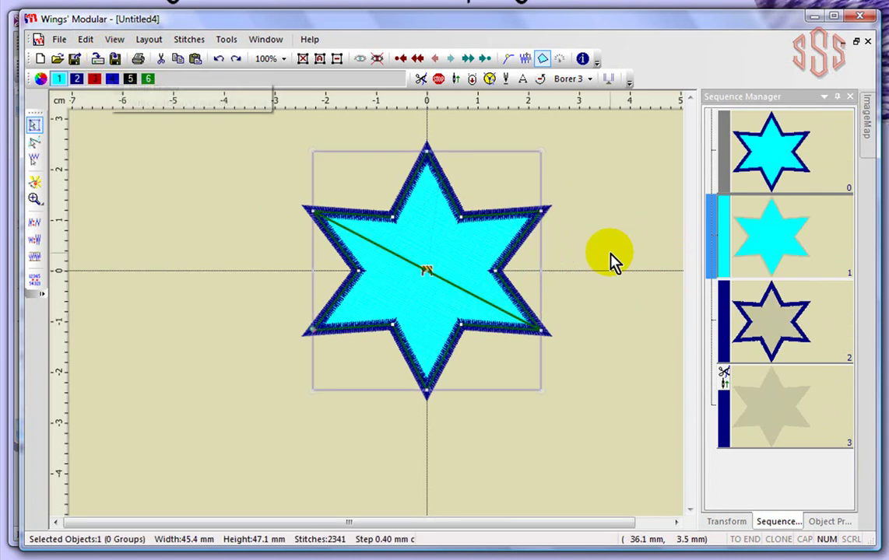
pyautogui.click(444, 233)
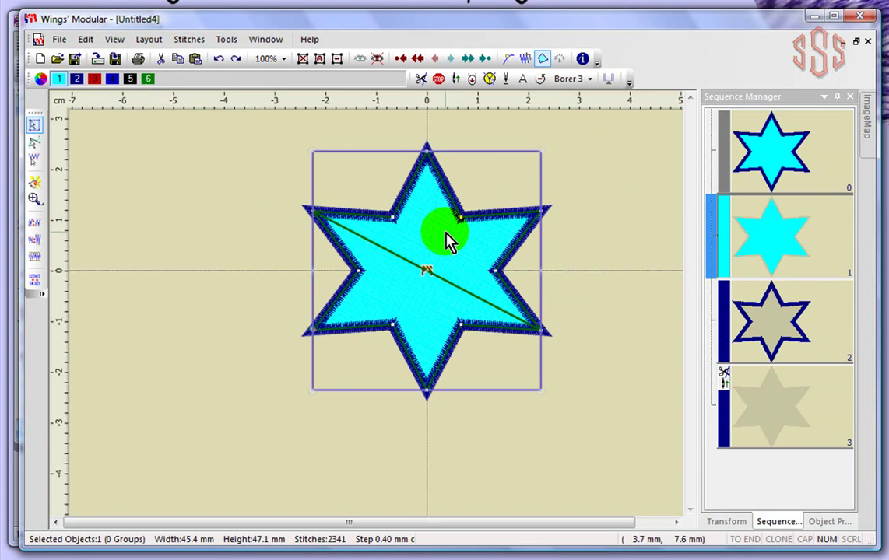
pyautogui.click(85, 41)
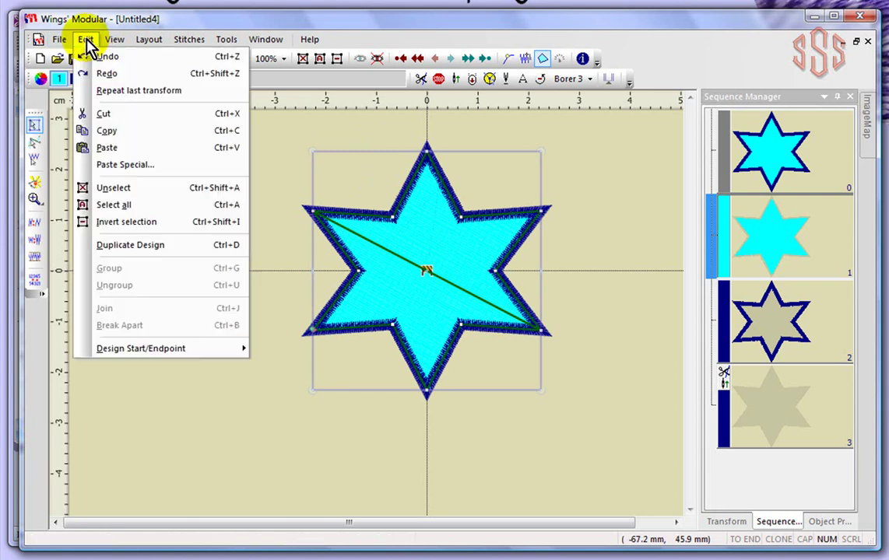
pyautogui.click(105, 73)
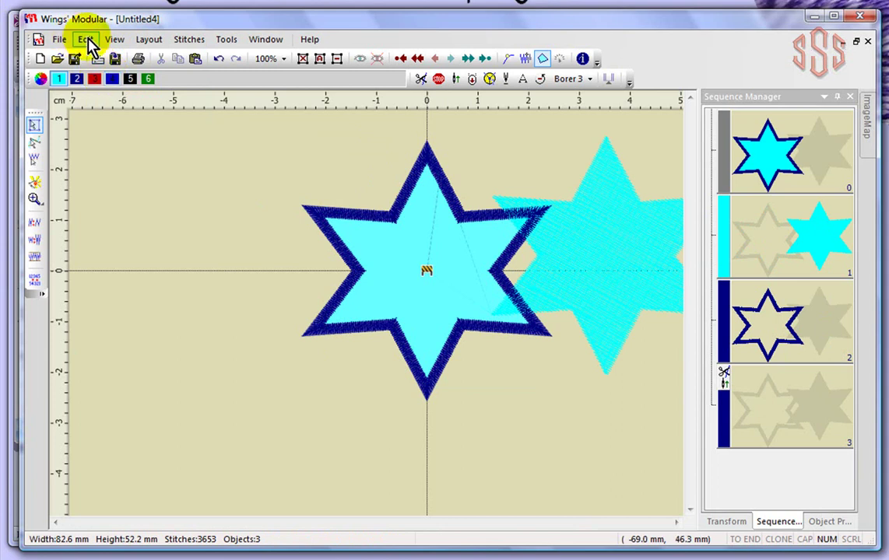
pyautogui.click(218, 62)
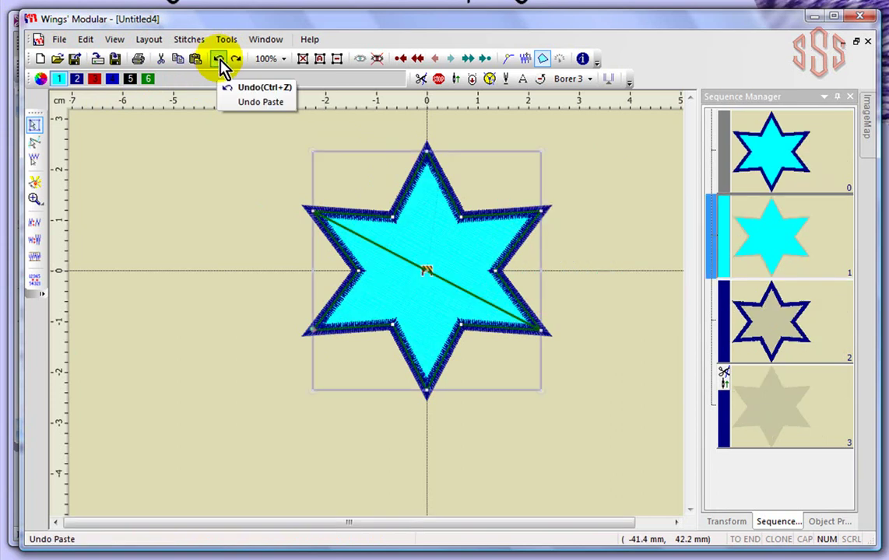
pyautogui.click(433, 224)
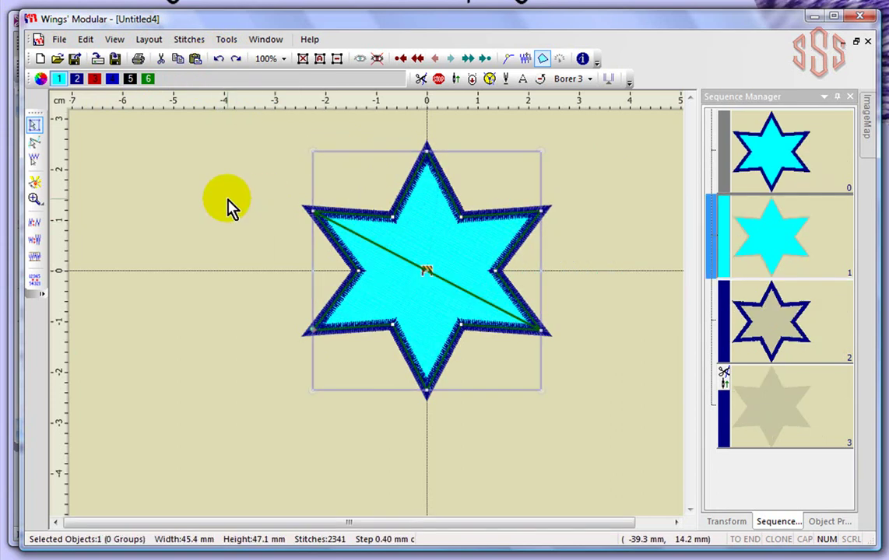
# - Select the star's cyan fill and cut it out of the design
pyautogui.click(85, 39)
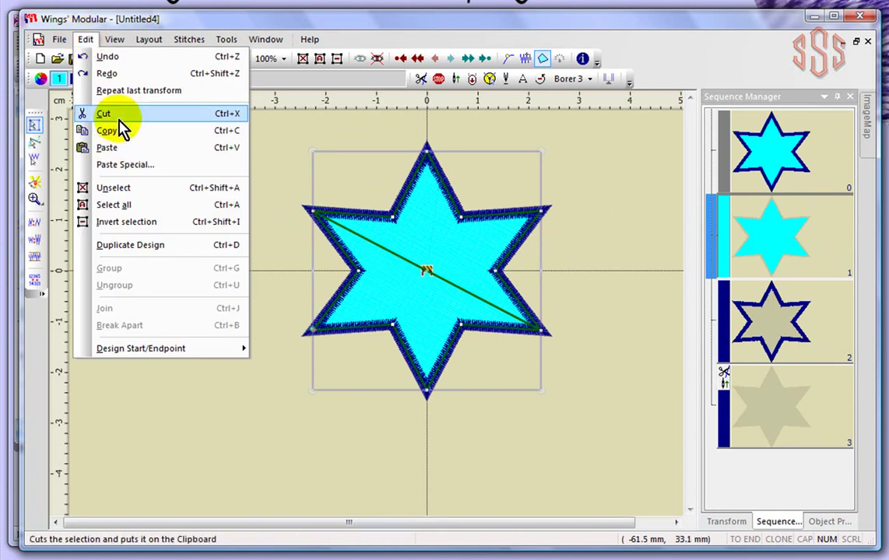
pyautogui.click(279, 131)
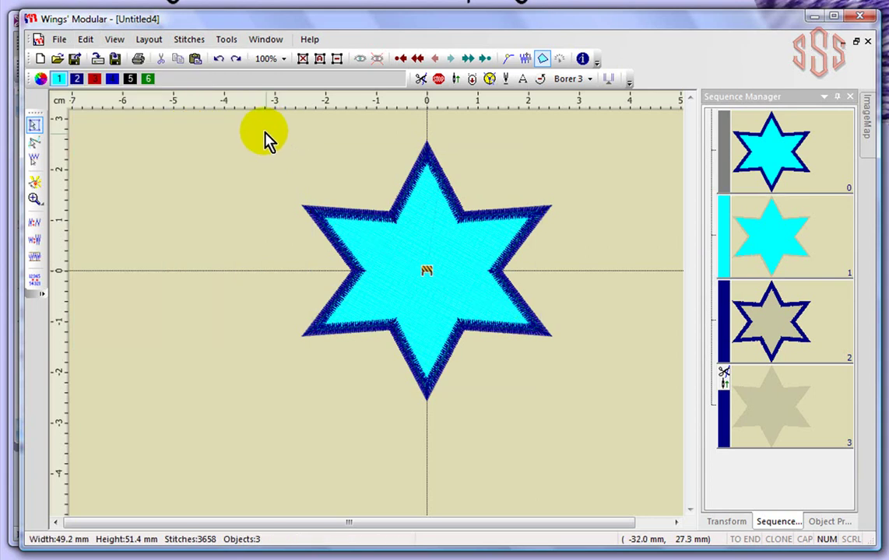
pyautogui.click(467, 259)
pyautogui.click(427, 201)
pyautogui.click(363, 239)
pyautogui.click(438, 324)
pyautogui.click(447, 194)
pyautogui.click(454, 313)
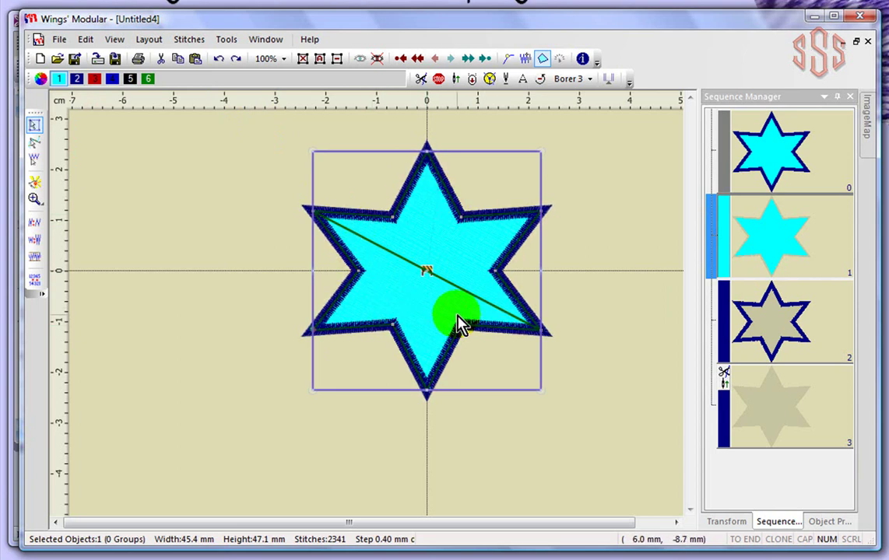
pyautogui.click(370, 244)
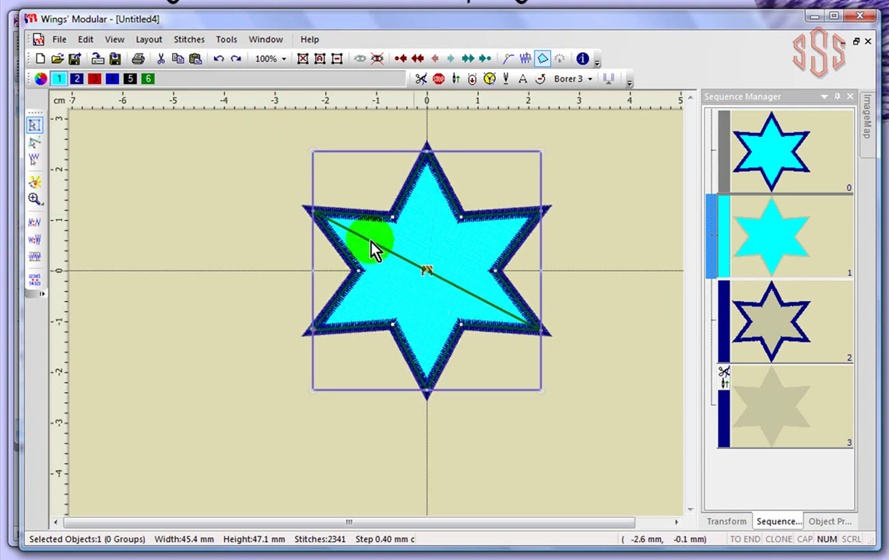
pyautogui.click(161, 60)
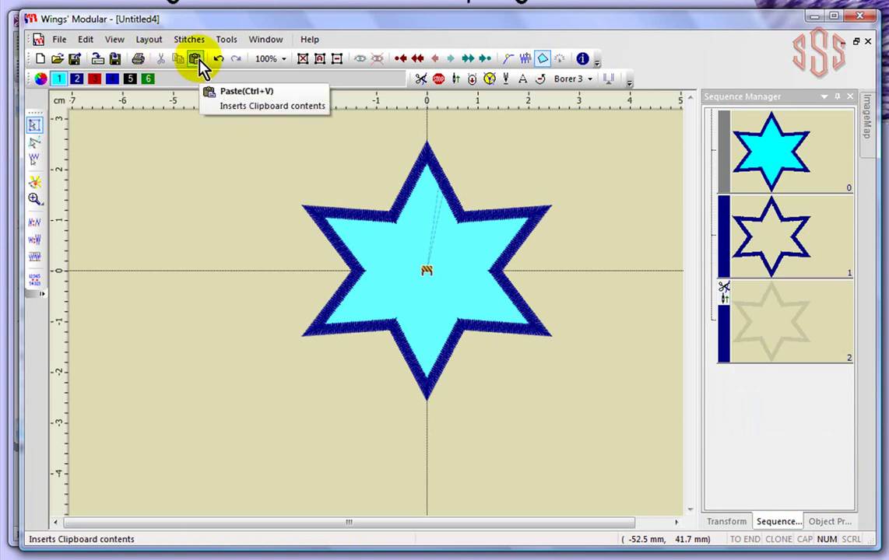
# - Paste the cyan fill back and move it from slot 3 to stitch before the outline
pyautogui.click(196, 60)
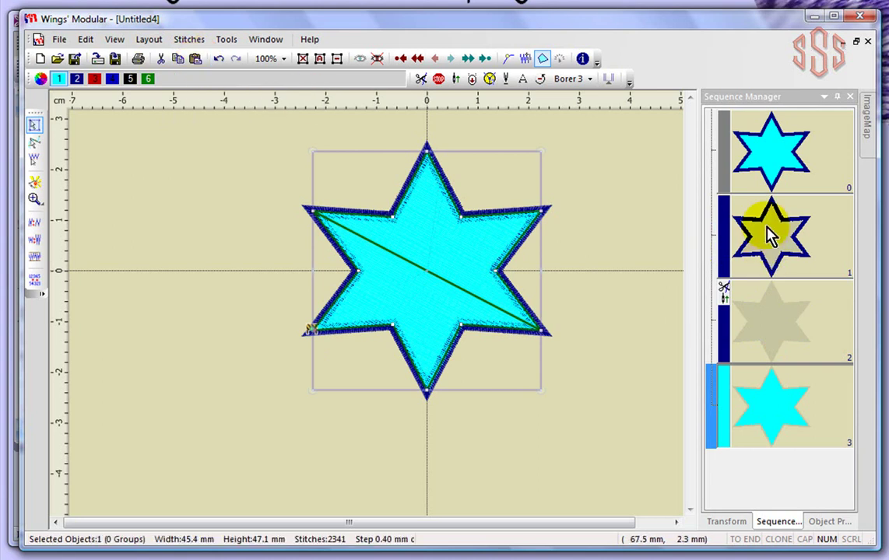
pyautogui.click(780, 423)
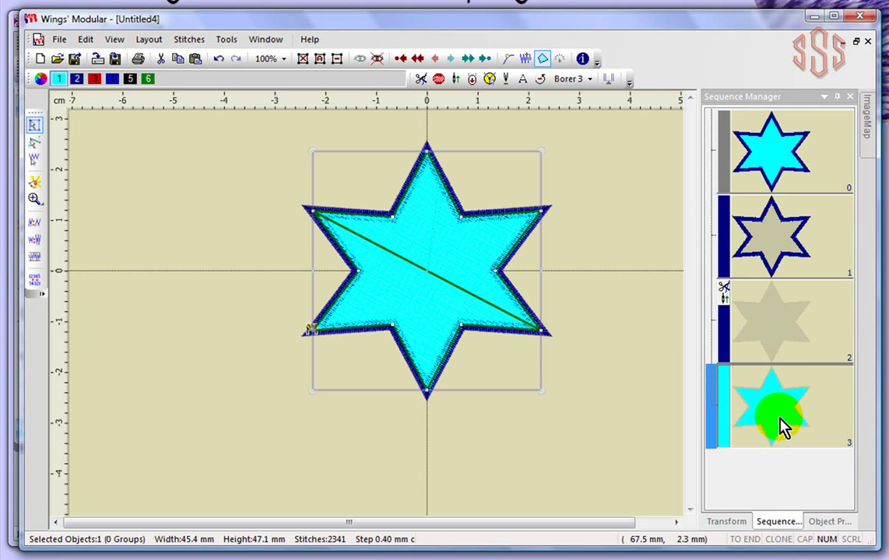
pyautogui.click(467, 239)
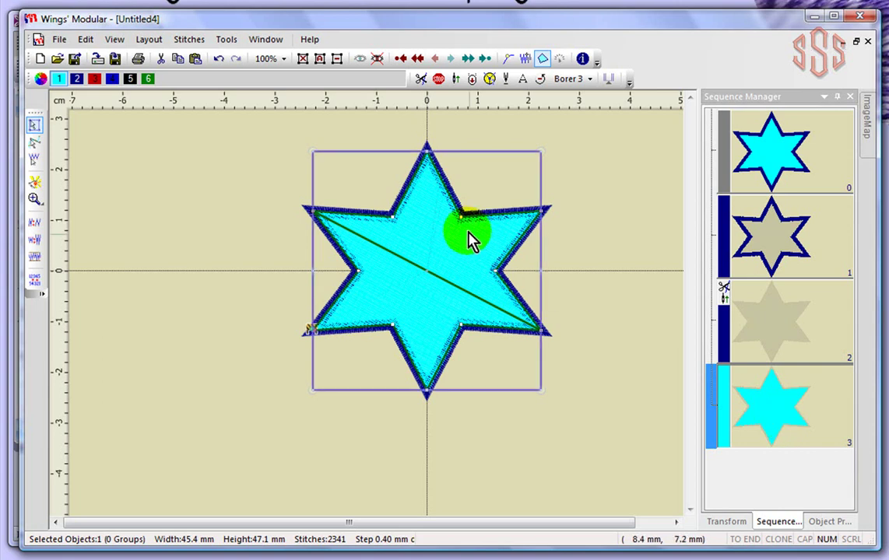
pyautogui.click(358, 307)
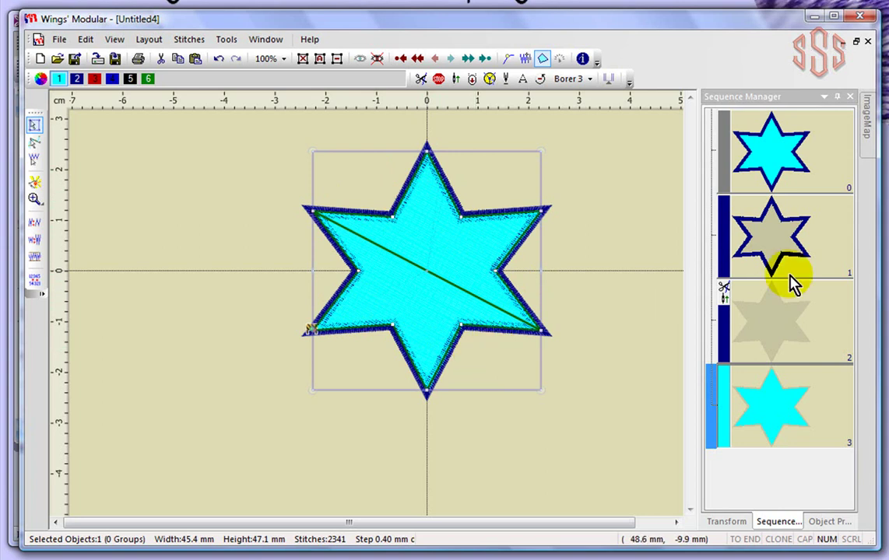
pyautogui.click(764, 405)
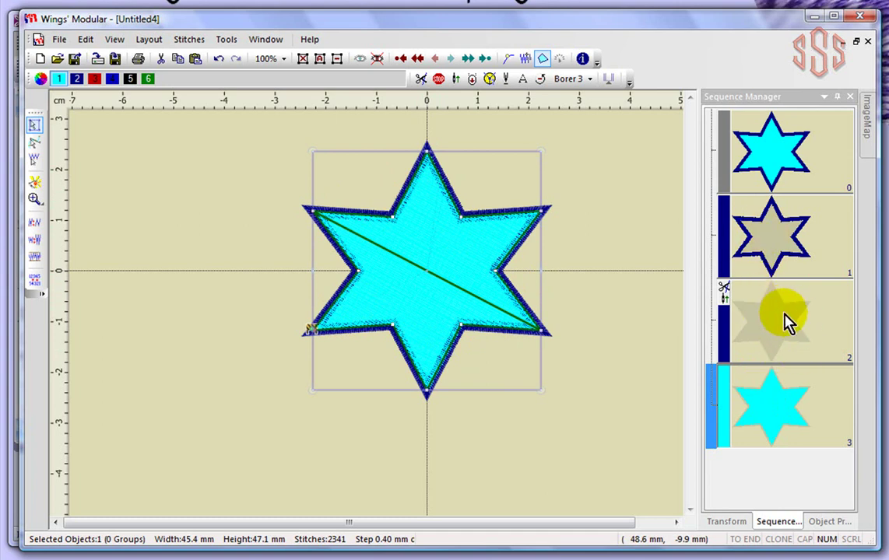
pyautogui.click(786, 395)
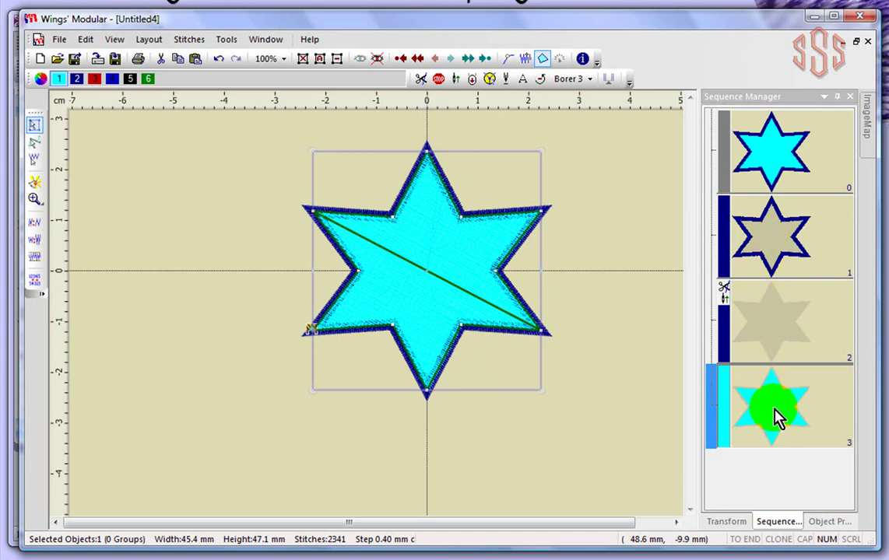
pyautogui.click(778, 418)
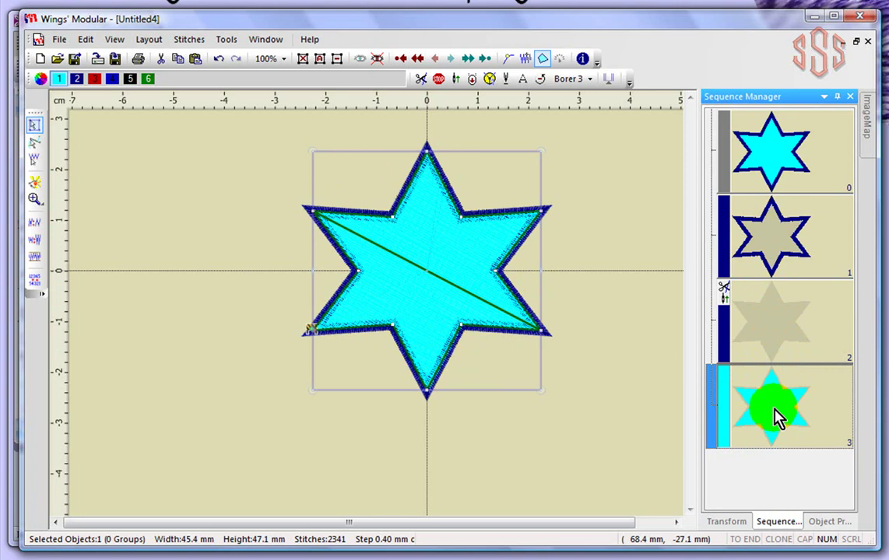
pyautogui.click(776, 414)
pyautogui.moveTo(776, 421); pyautogui.dragTo(769, 199)
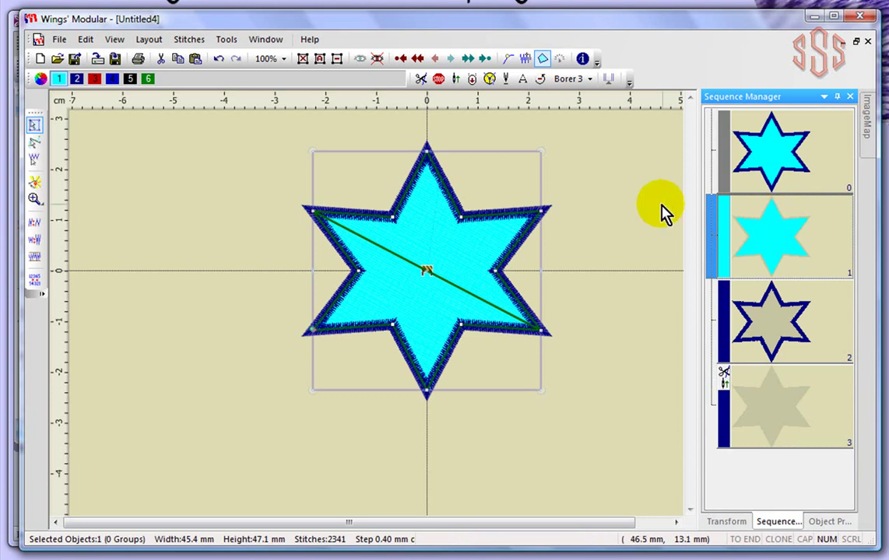
# - Paste two cyan star copies, placing one at upper left and one overlapping below-left
pyautogui.click(248, 164)
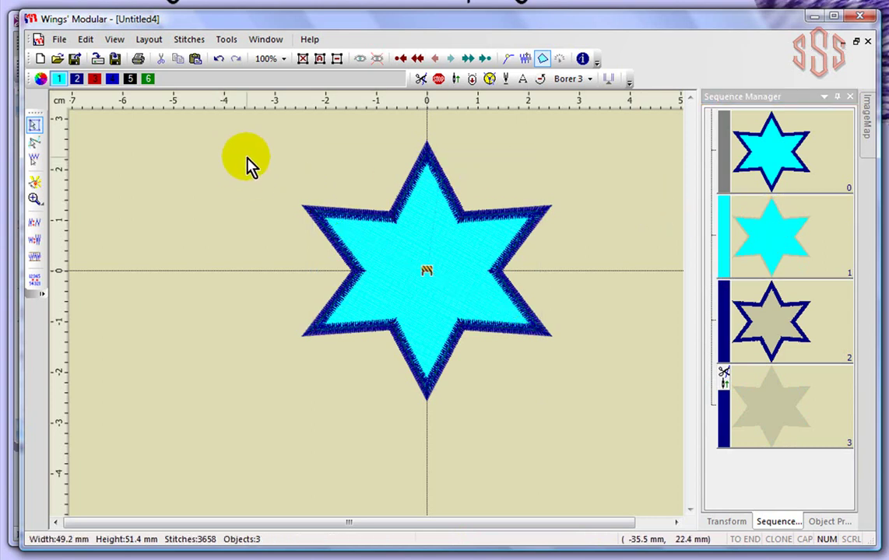
pyautogui.click(196, 60)
pyautogui.moveTo(474, 240); pyautogui.dragTo(240, 199)
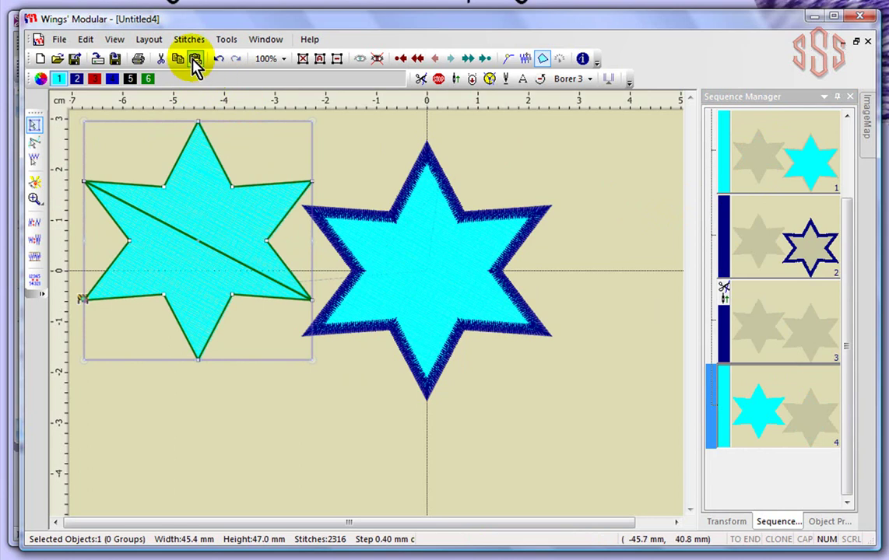
pyautogui.click(196, 60)
pyautogui.moveTo(456, 252); pyautogui.dragTo(307, 355)
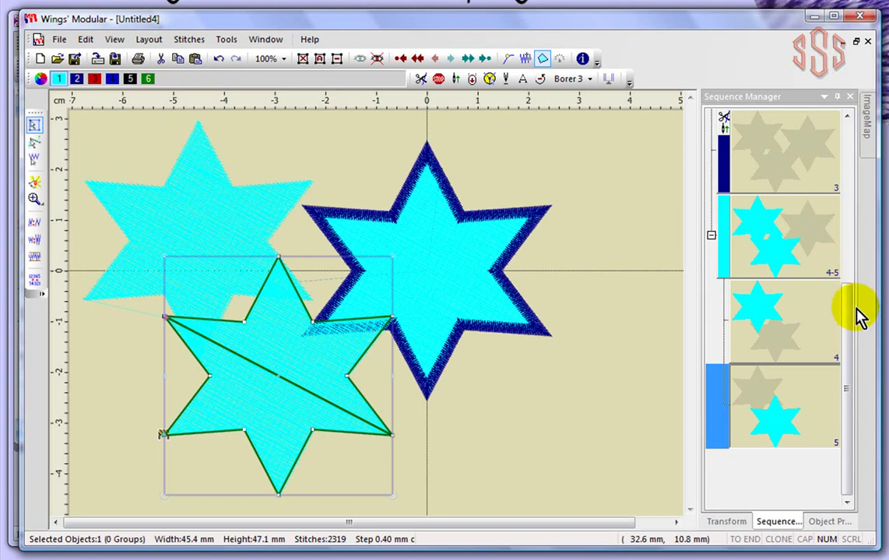
pyautogui.moveTo(850, 321); pyautogui.dragTo(850, 232)
# - Select the navy star outline and copy it
pyautogui.click(807, 231)
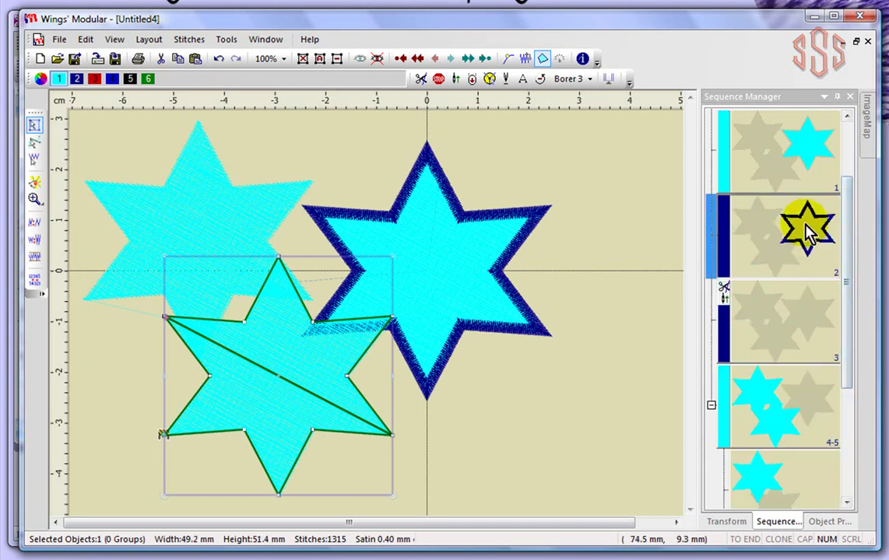
pyautogui.click(434, 185)
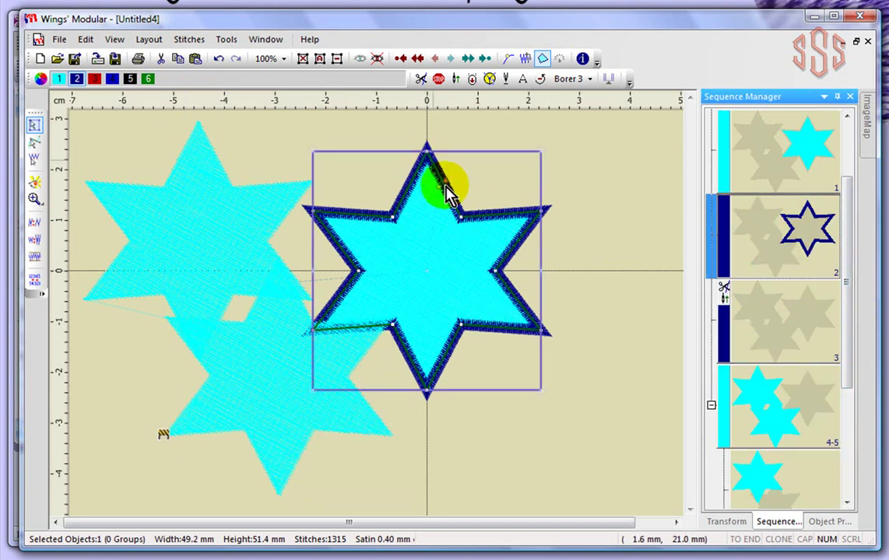
pyautogui.click(177, 65)
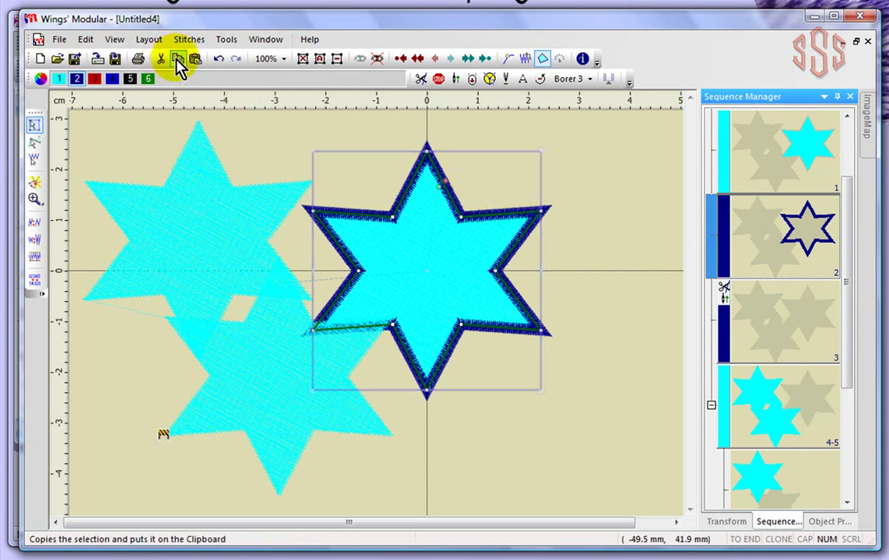
pyautogui.click(532, 244)
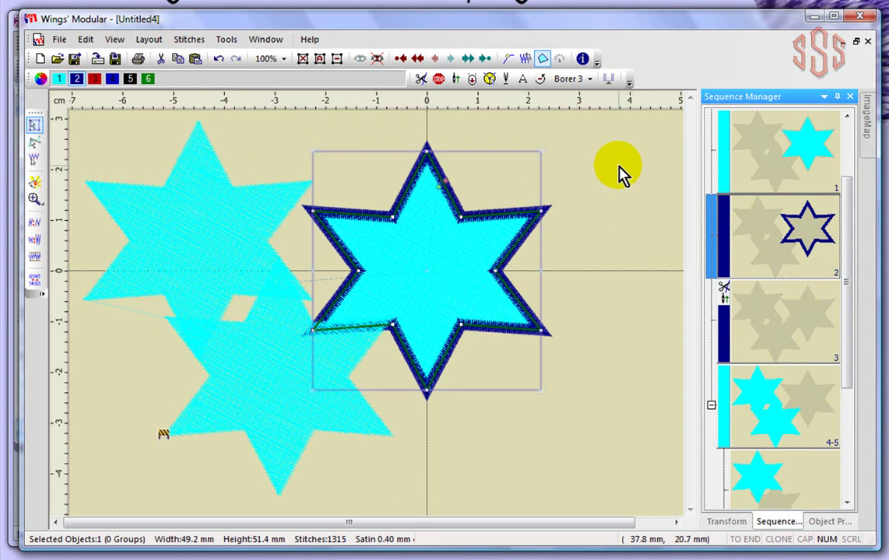
pyautogui.click(621, 174)
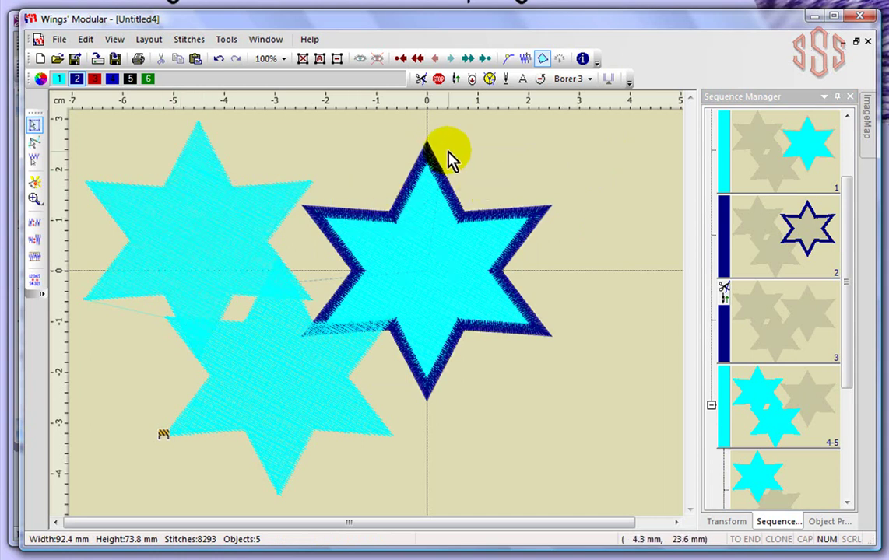
# - Paste two outline copies at right and lower right of the filled star, then zoom out
pyautogui.click(195, 59)
pyautogui.moveTo(507, 237); pyautogui.dragTo(555, 199)
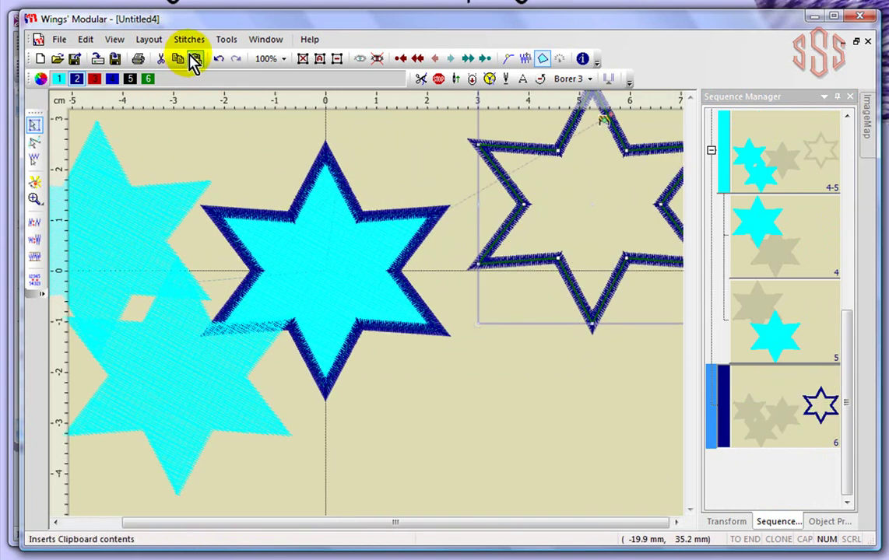
pyautogui.click(194, 60)
pyautogui.moveTo(368, 270); pyautogui.dragTo(549, 416)
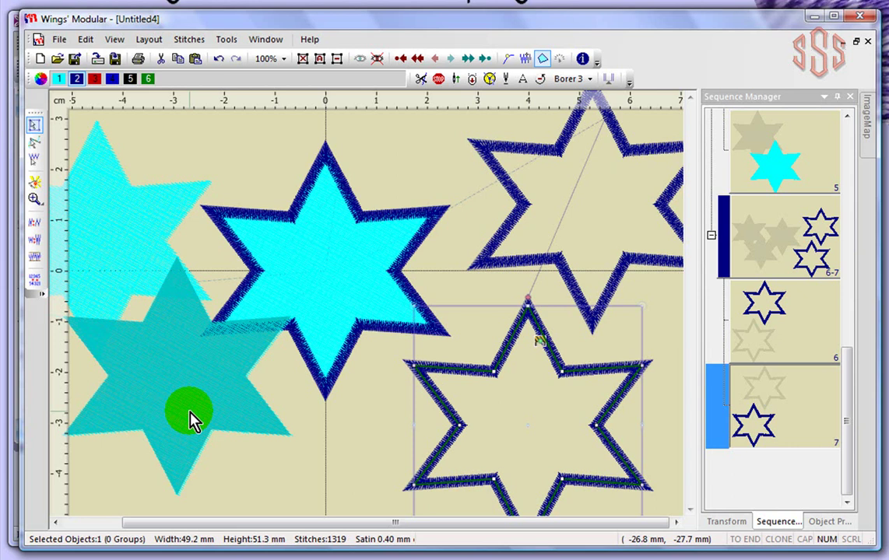
pyautogui.click(346, 449)
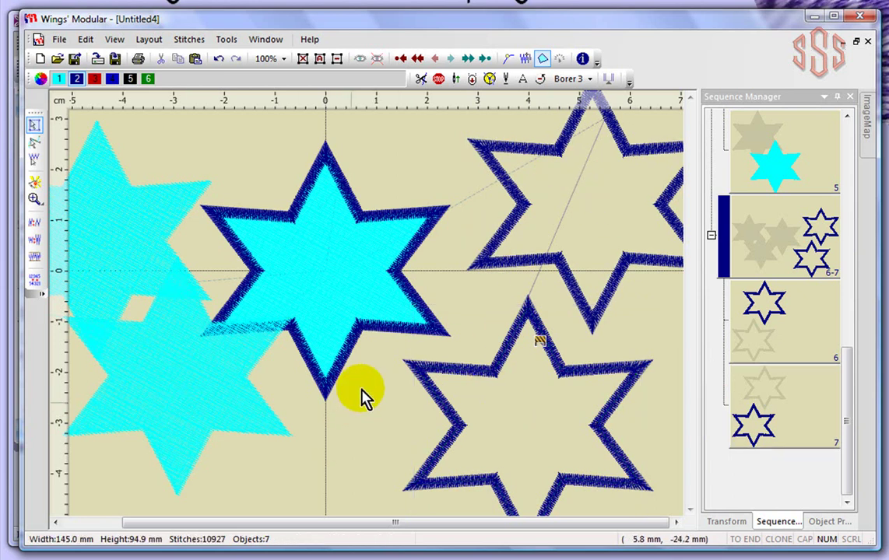
pyautogui.scroll(-1, 369, 393)
pyautogui.scroll(-1, 368, 393)
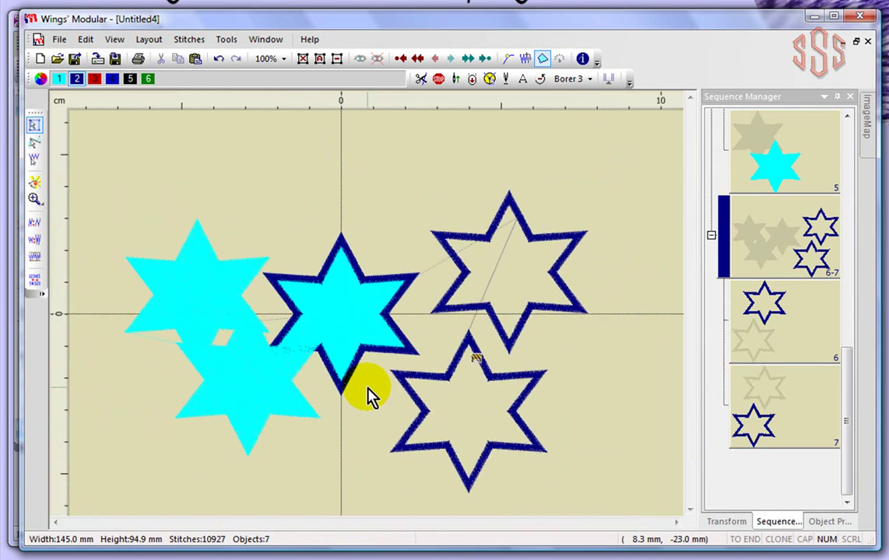
pyautogui.click(86, 40)
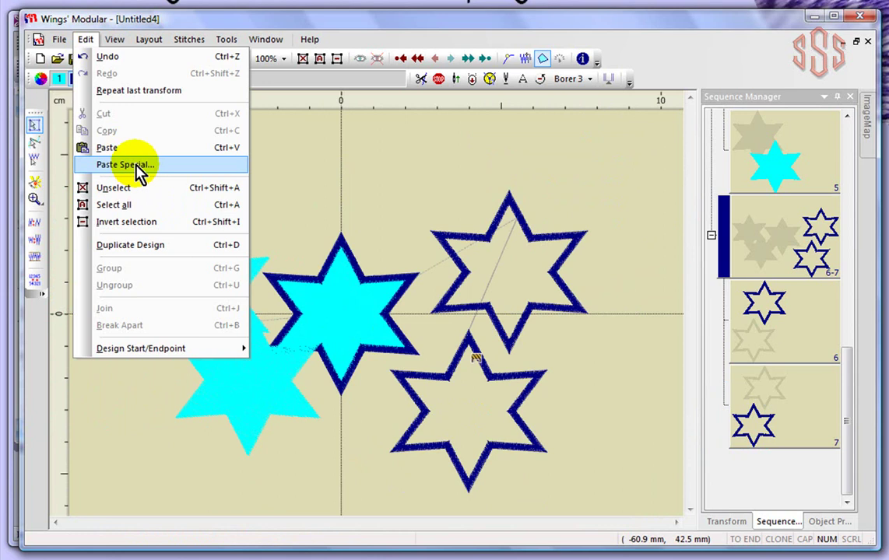
pyautogui.click(124, 164)
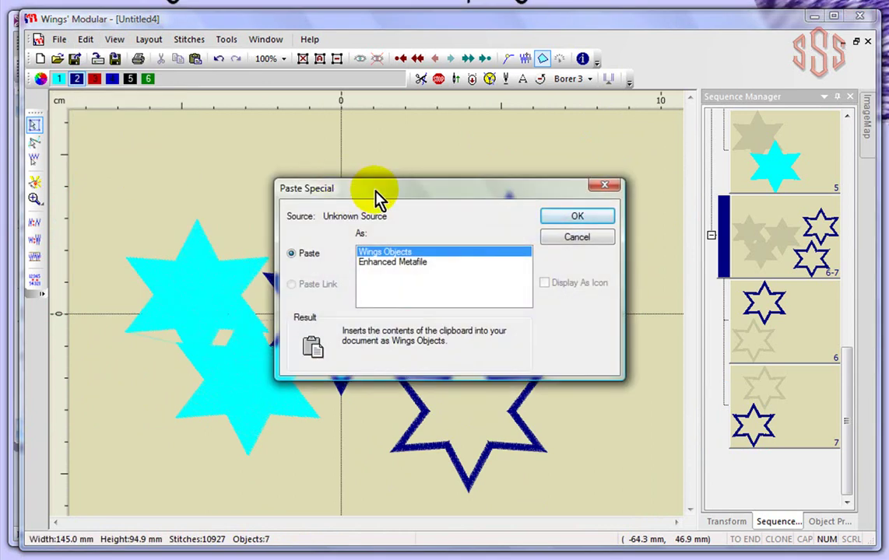
pyautogui.moveTo(376, 192); pyautogui.dragTo(374, 136)
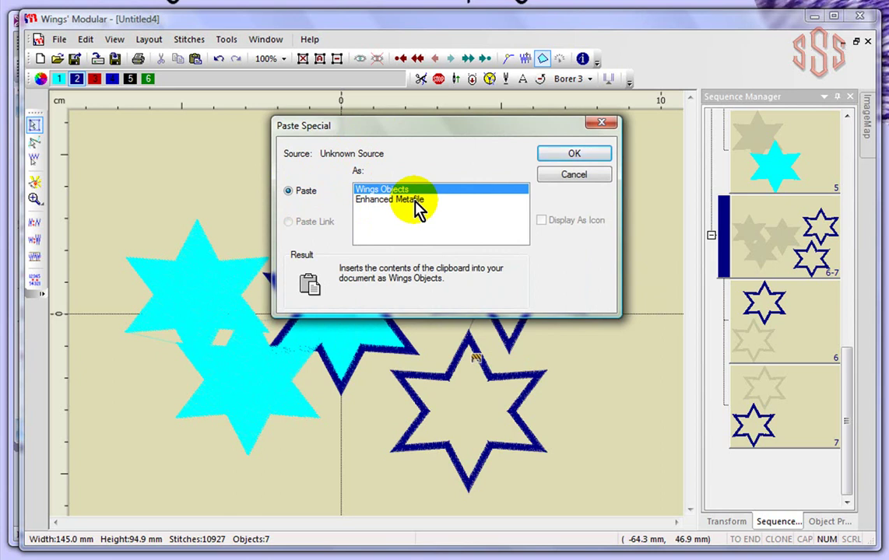
pyautogui.click(582, 174)
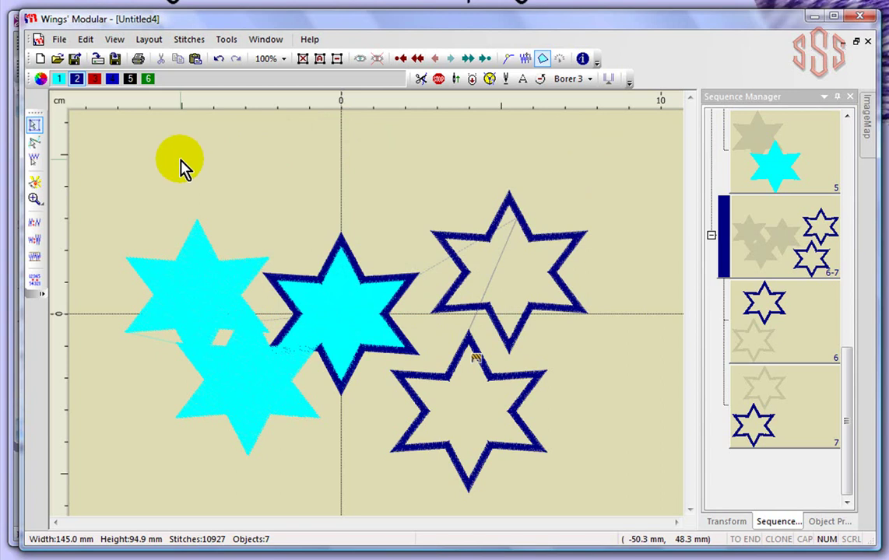
# - Duplicate the design as Untitled5, then switch back to Untitled4 through the Window menu
pyautogui.click(86, 41)
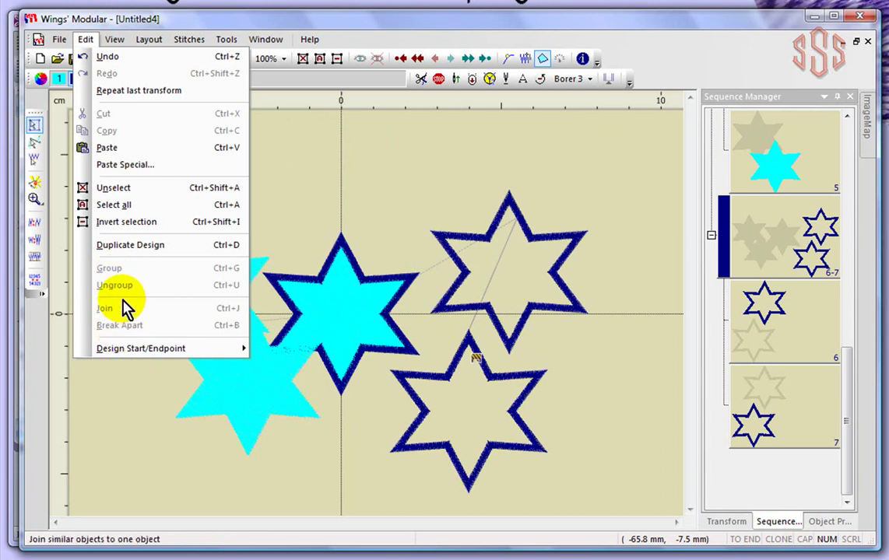
pyautogui.click(158, 247)
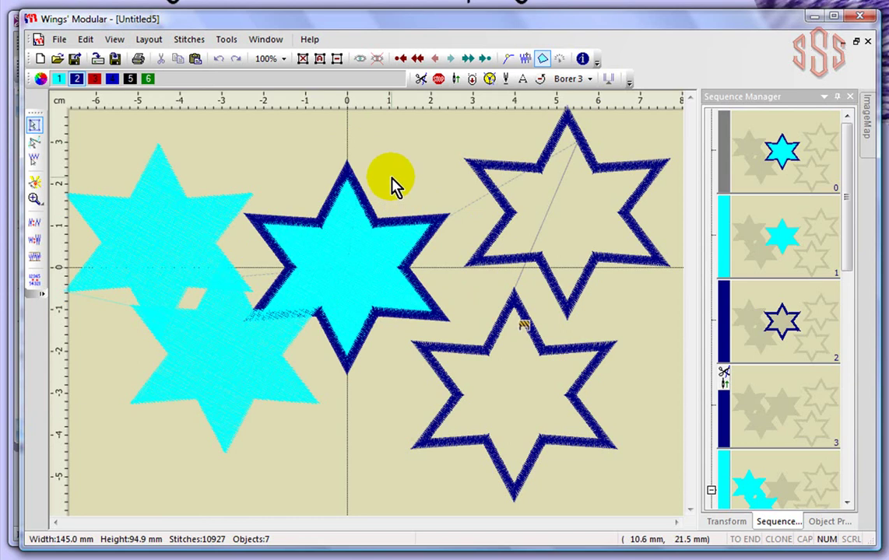
pyautogui.scroll(-2, 392, 182)
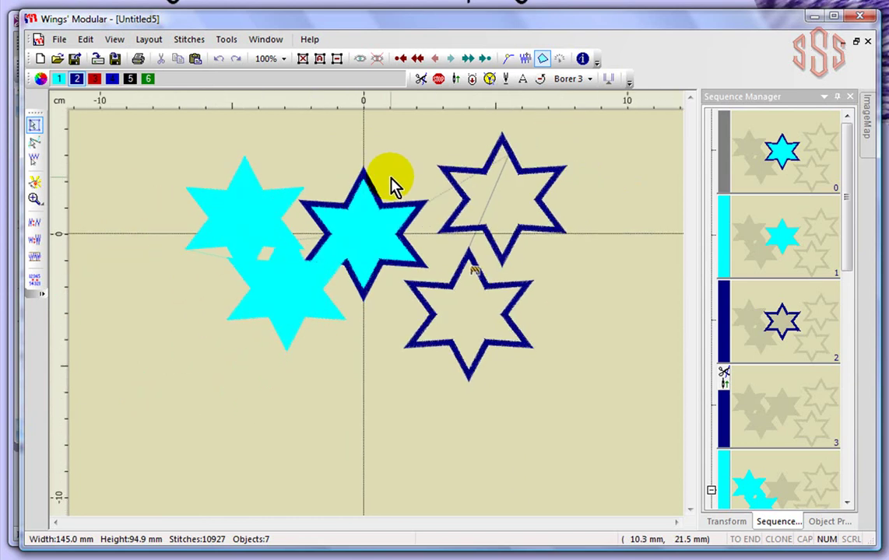
pyautogui.click(267, 40)
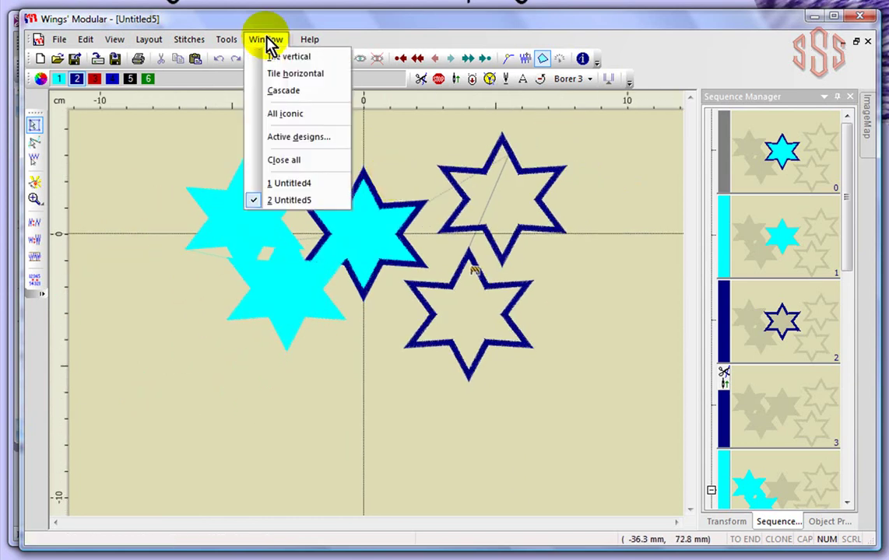
pyautogui.click(294, 185)
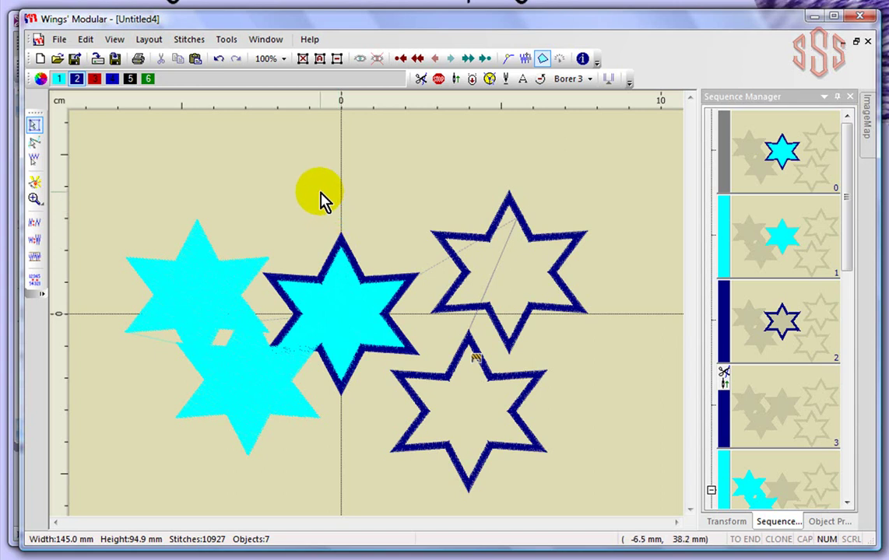
# - Box-select the two right-hand navy outline stars and group them into one object
pyautogui.click(86, 39)
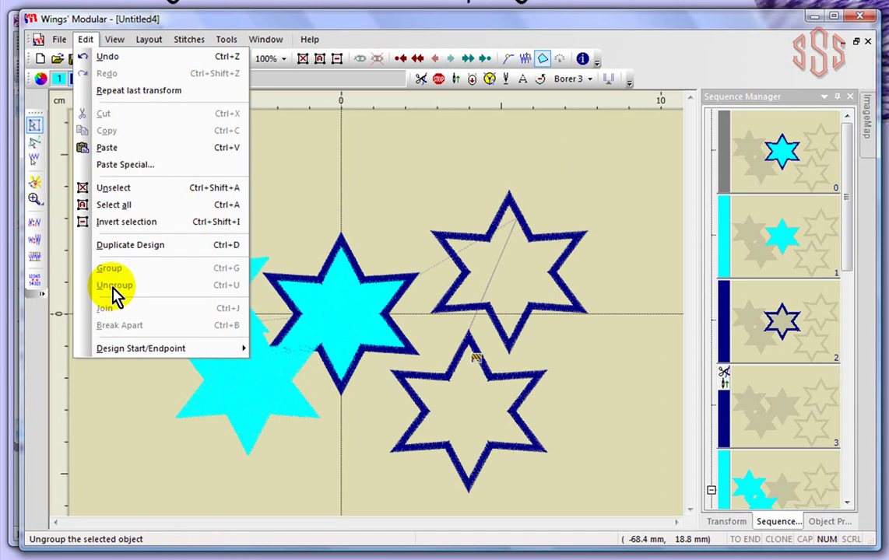
pyautogui.click(595, 179)
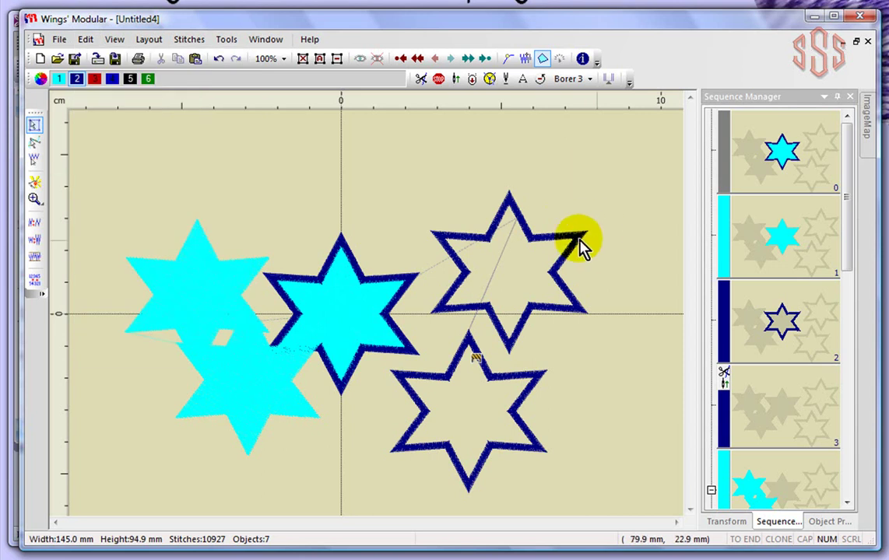
pyautogui.moveTo(662, 152); pyautogui.dragTo(340, 496)
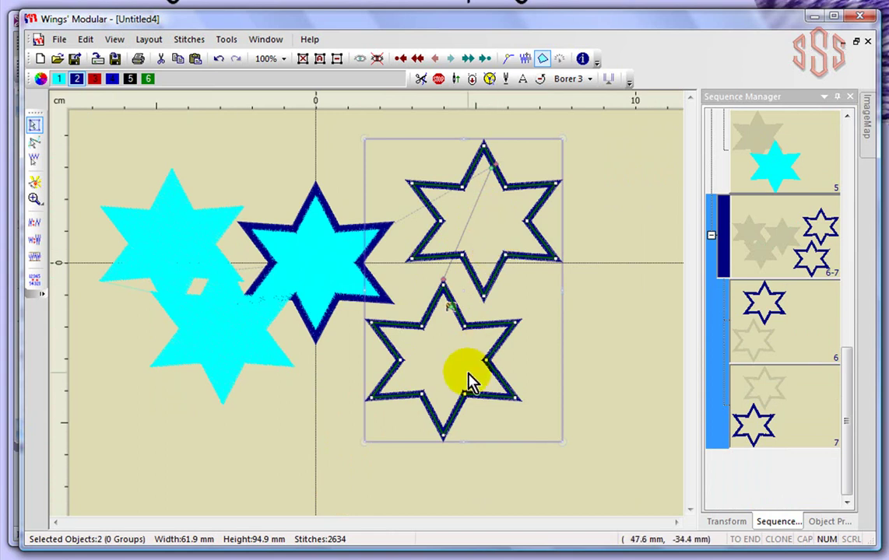
pyautogui.click(86, 39)
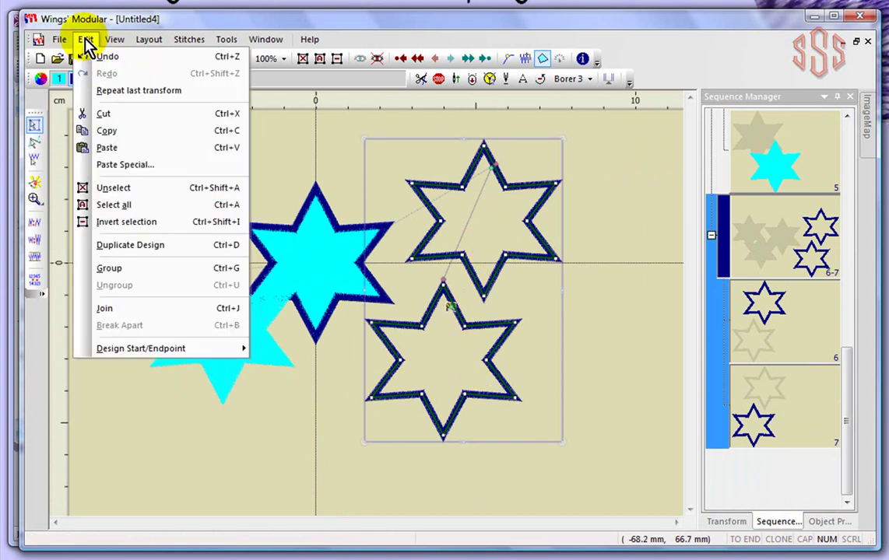
pyautogui.click(117, 269)
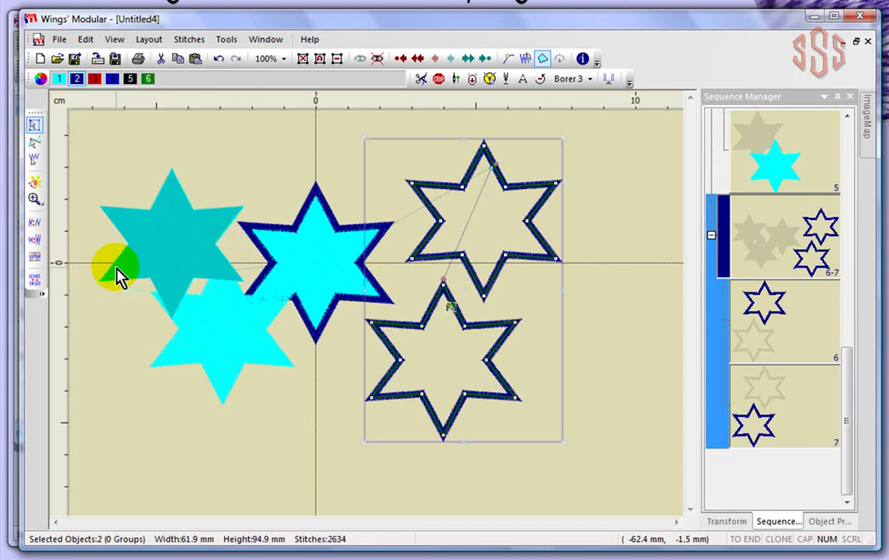
pyautogui.click(630, 177)
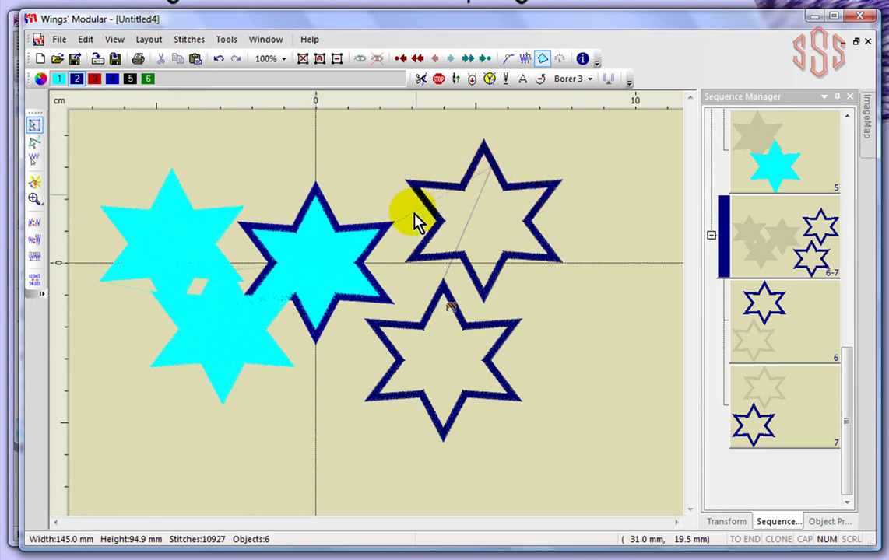
# - Drag the outline-star group further right, ungroup it, and check each star selects separately
pyautogui.click(505, 190)
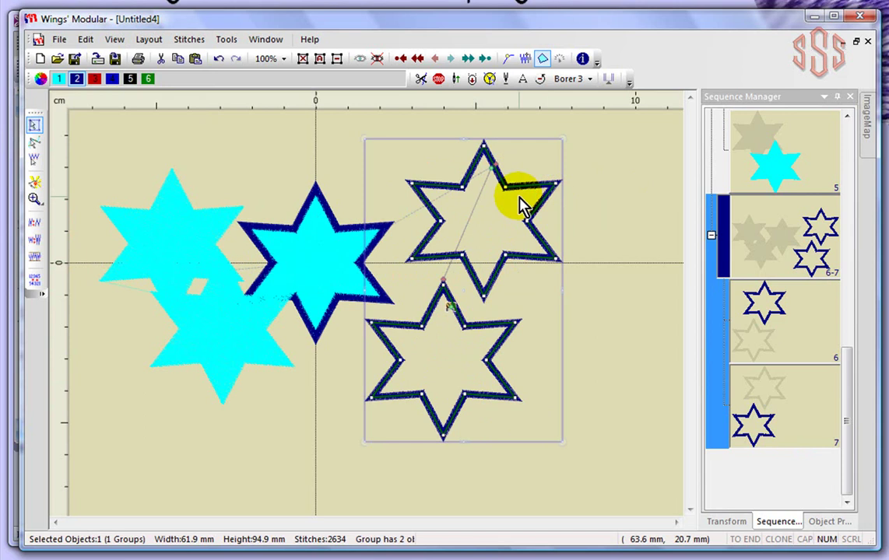
pyautogui.moveTo(519, 197); pyautogui.dragTo(597, 181)
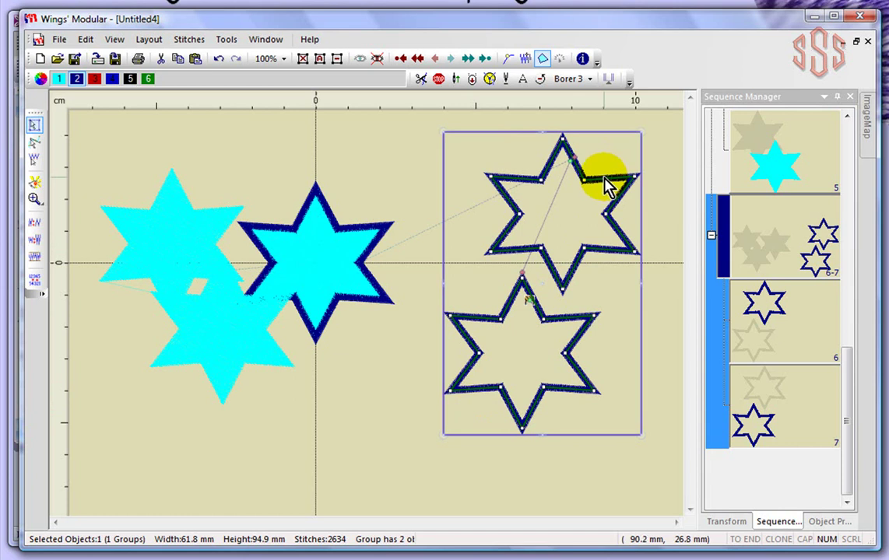
pyautogui.click(85, 41)
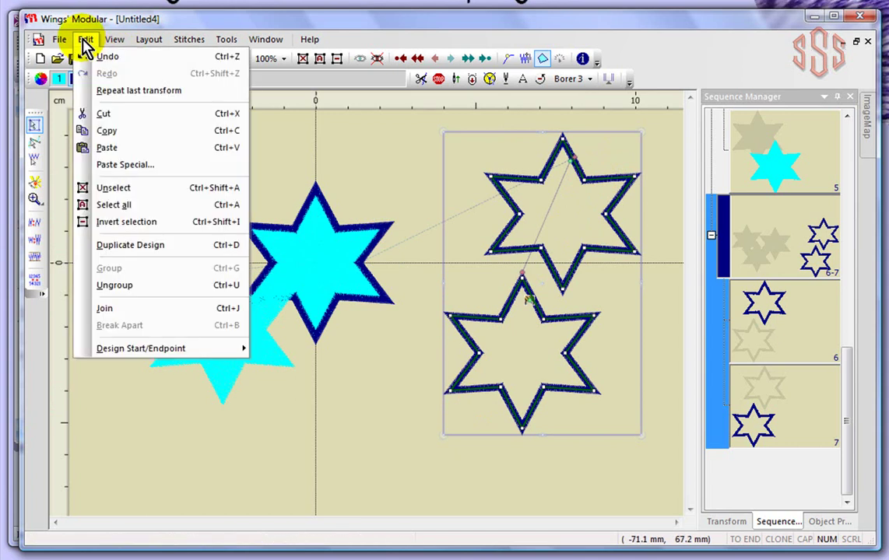
pyautogui.click(117, 286)
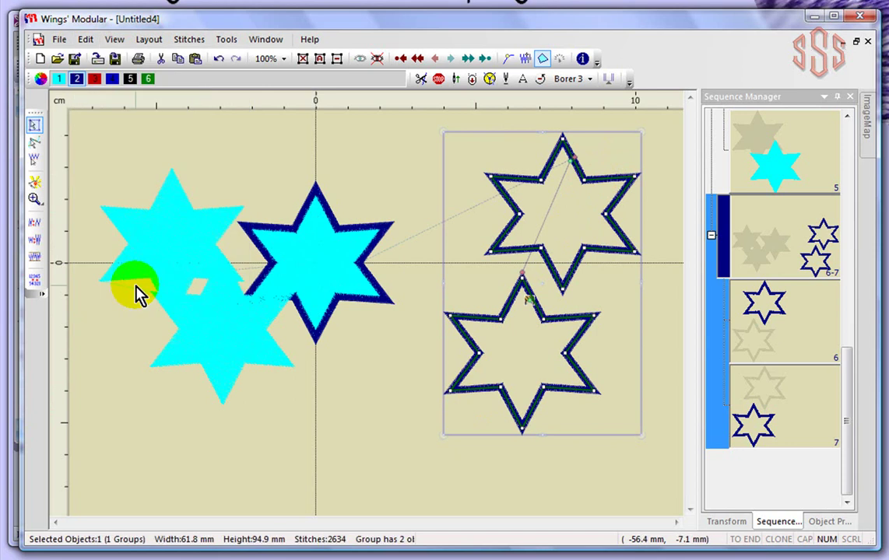
pyautogui.click(366, 421)
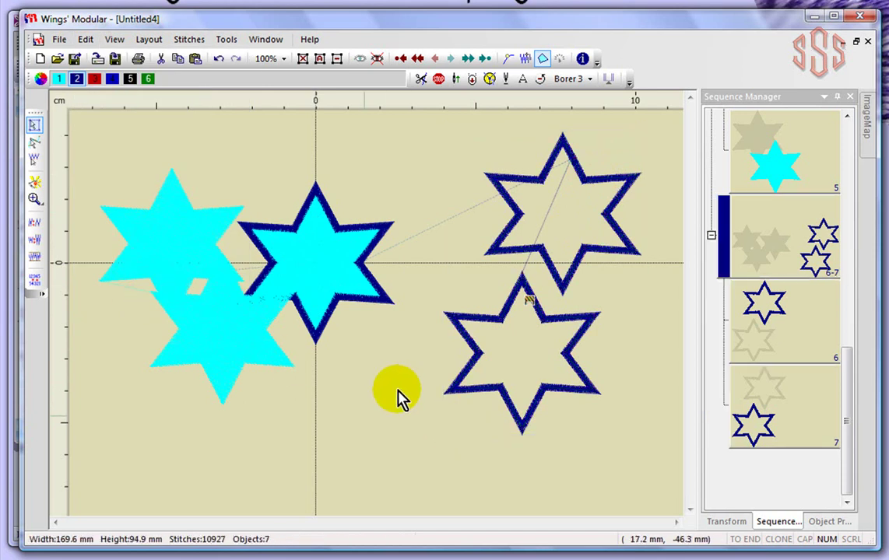
pyautogui.click(520, 255)
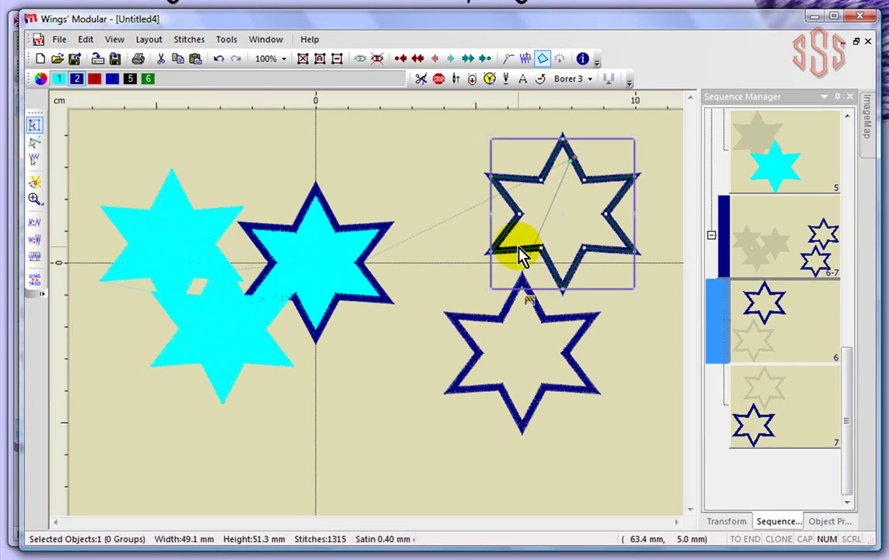
pyautogui.click(502, 326)
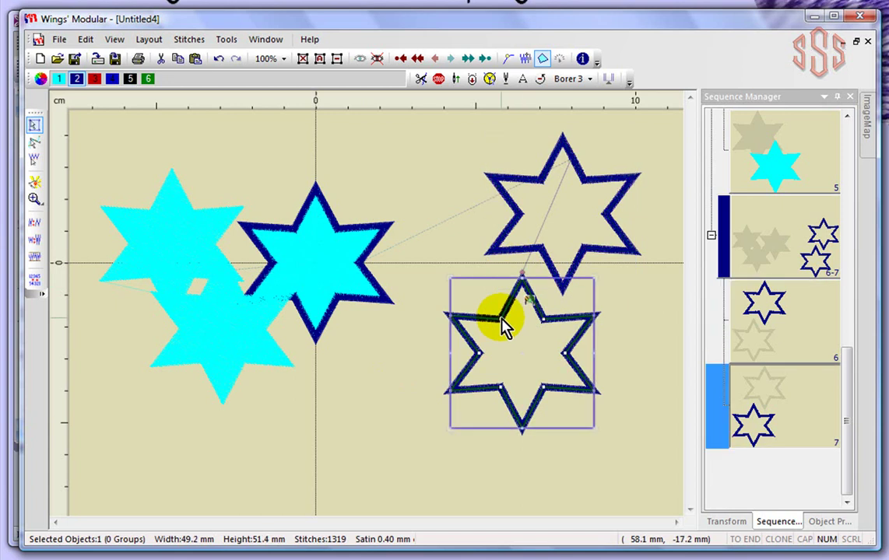
# - Select all seven star objects, group them with Edit > Group, and shift the group slightly left
pyautogui.click(394, 168)
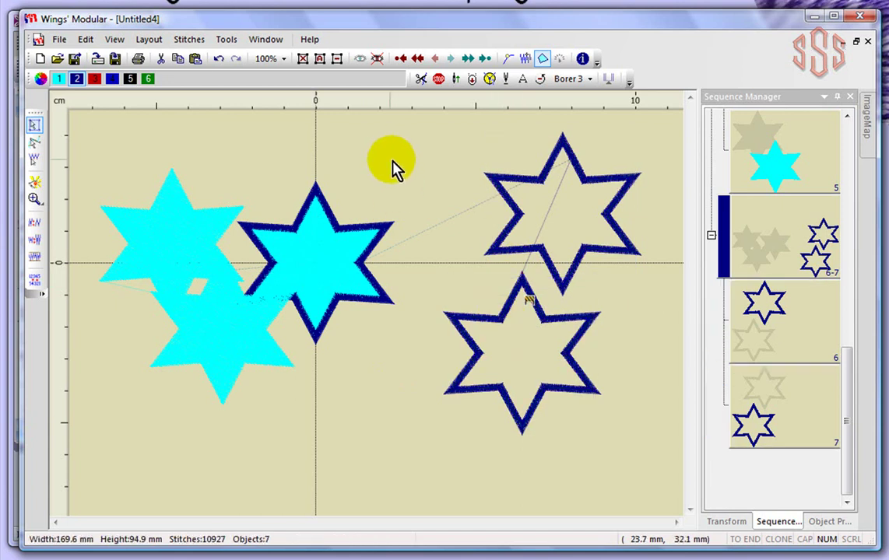
pyautogui.click(318, 61)
pyautogui.click(86, 39)
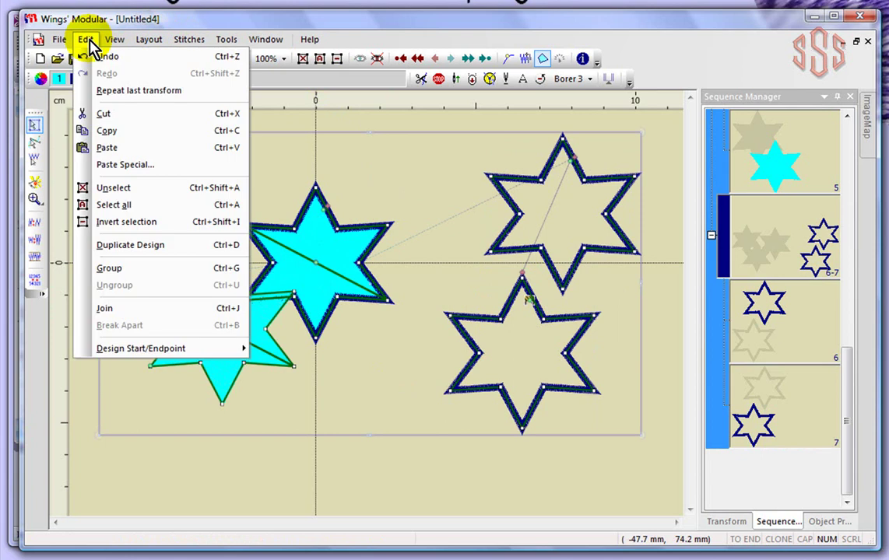
pyautogui.click(113, 271)
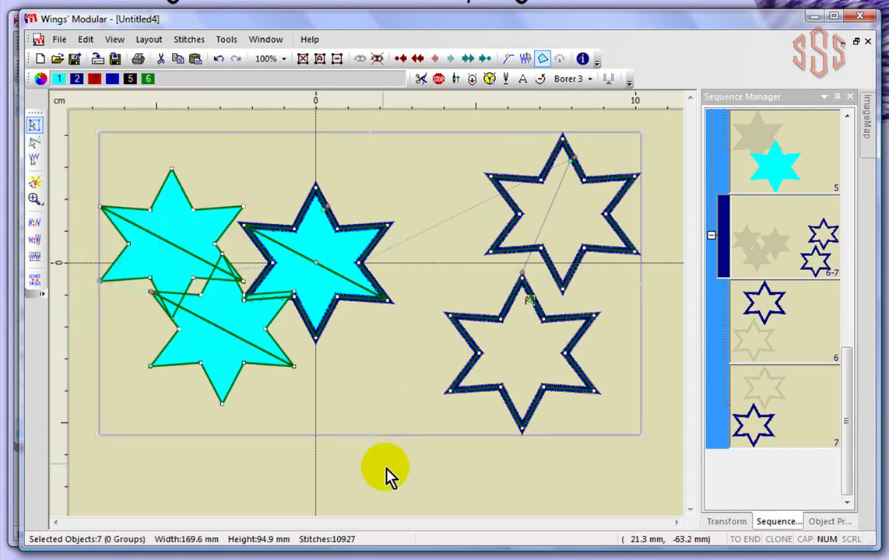
pyautogui.click(311, 283)
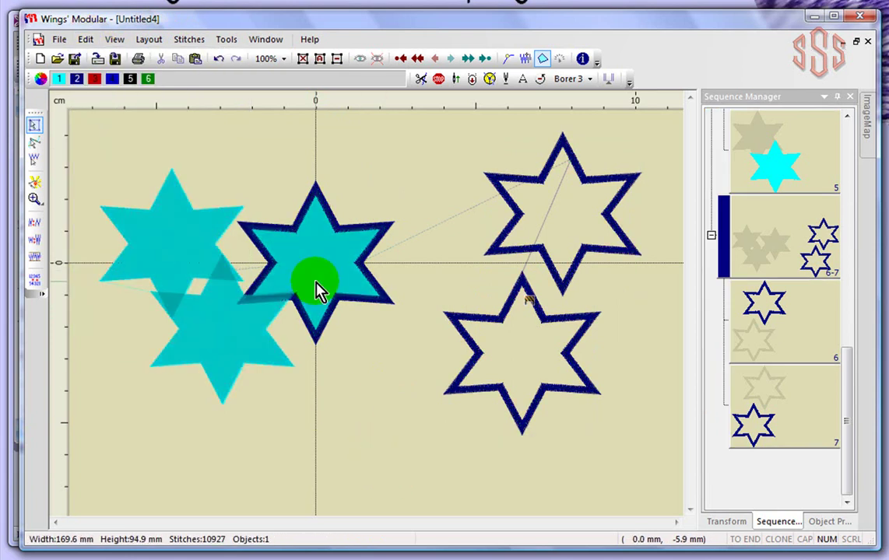
pyautogui.click(354, 250)
pyautogui.moveTo(337, 248); pyautogui.dragTo(322, 261)
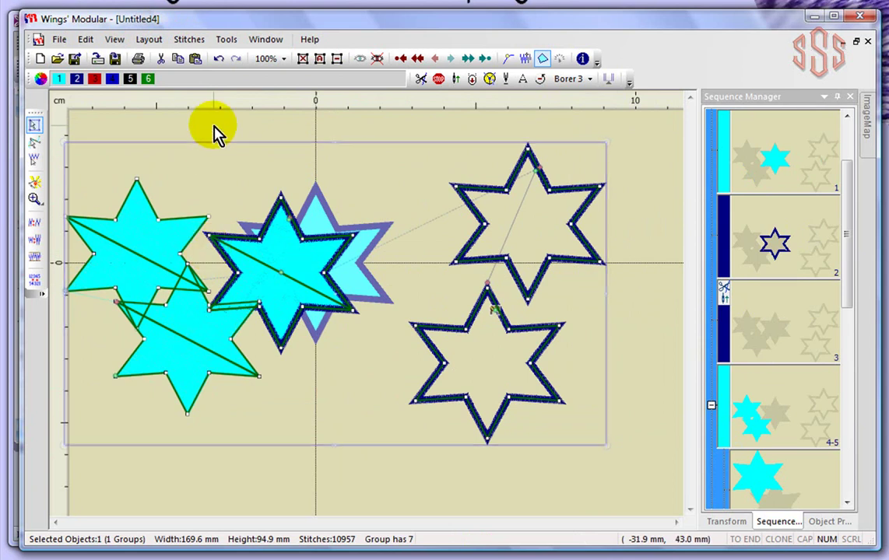
pyautogui.click(85, 41)
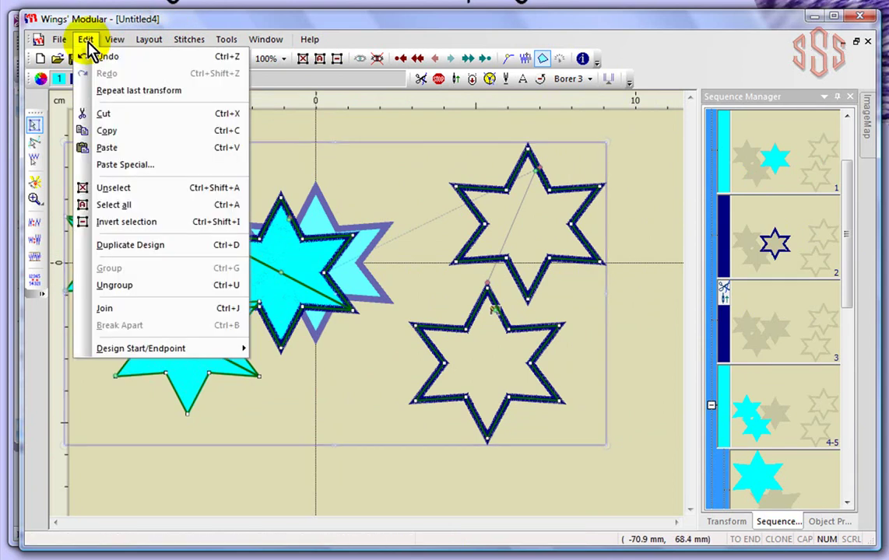
pyautogui.click(124, 287)
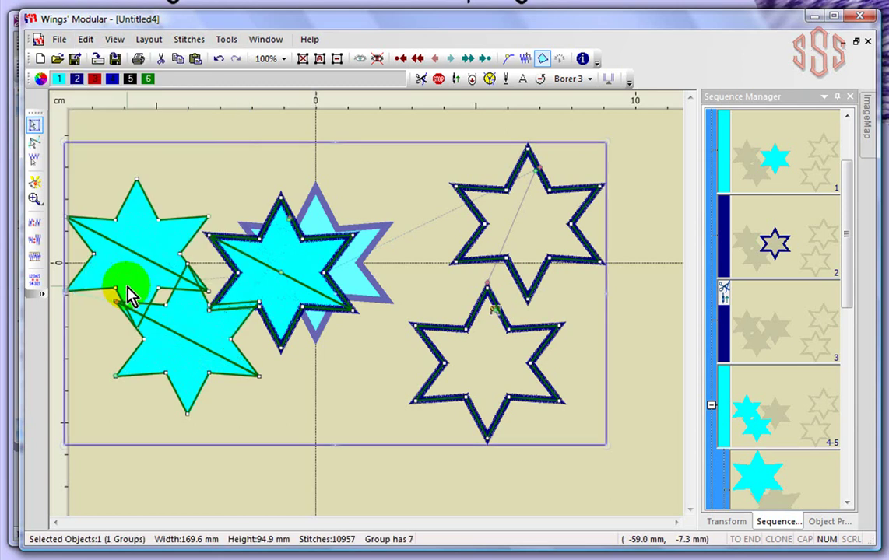
pyautogui.click(278, 484)
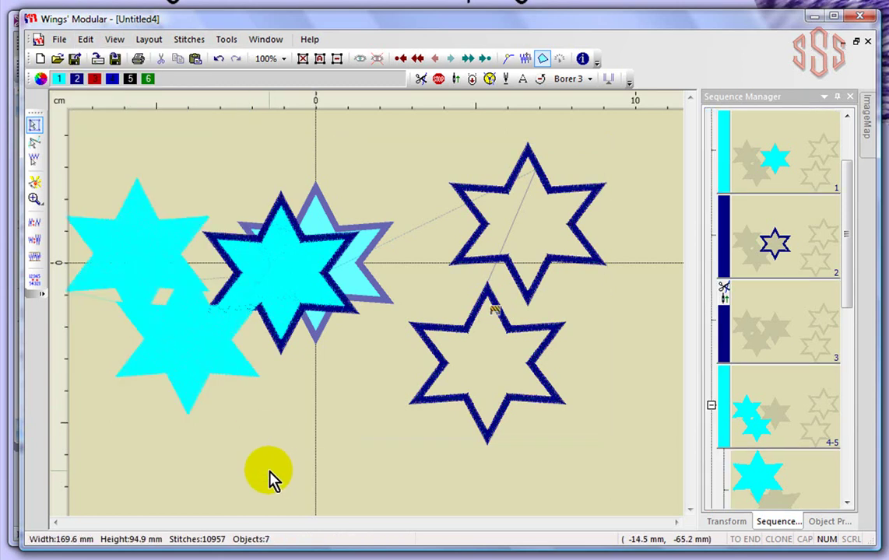
pyautogui.click(86, 39)
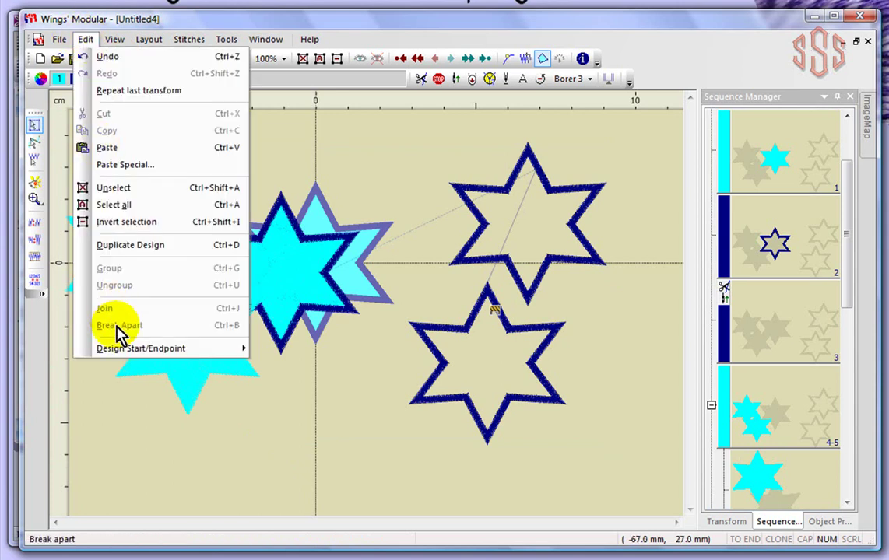
pyautogui.click(637, 161)
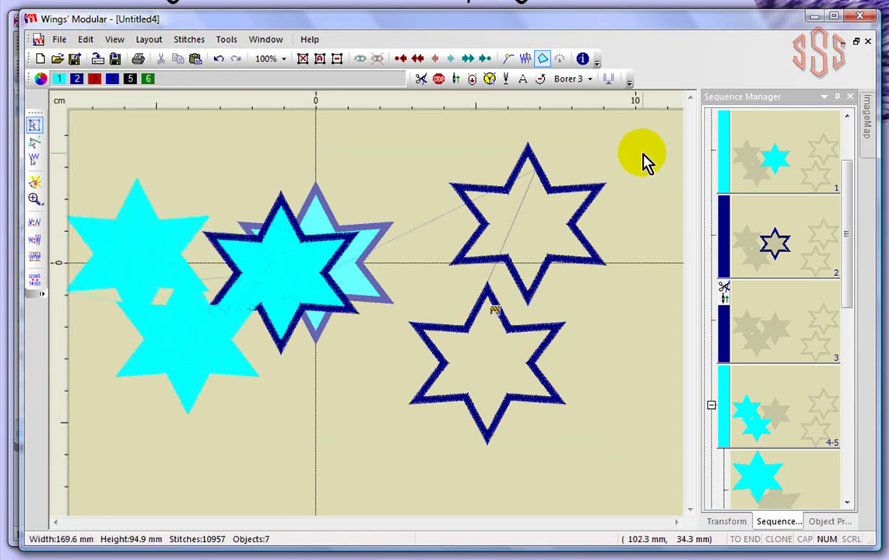
pyautogui.click(472, 196)
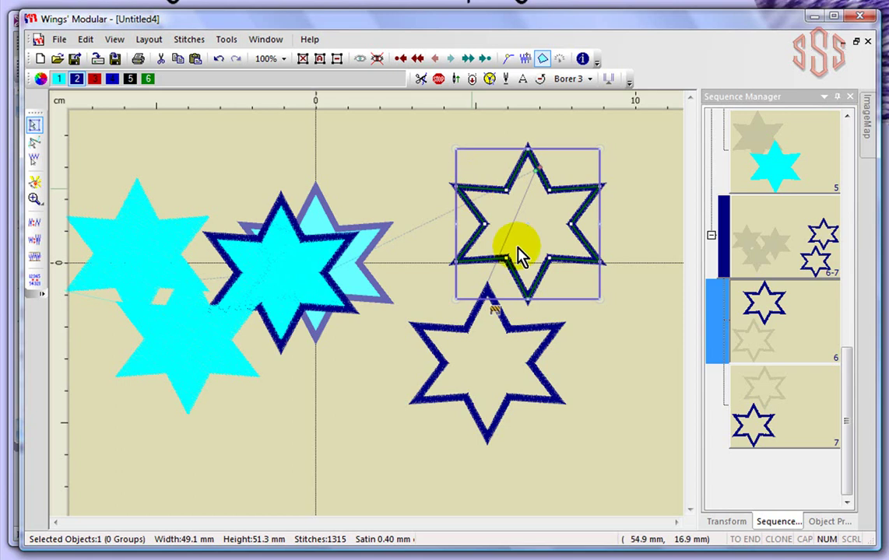
# - Marquee-select both navy outline stars and join them into one 61.8 × 94.9 mm object
pyautogui.click(549, 338)
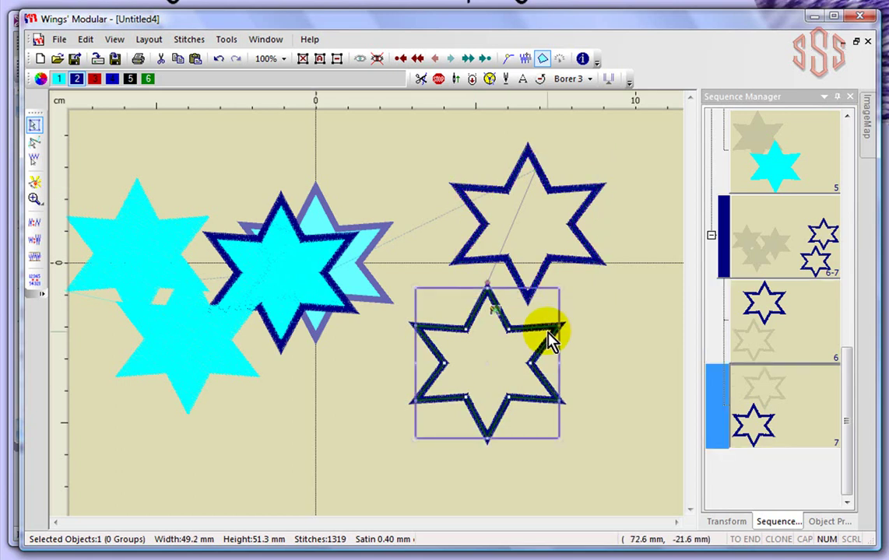
pyautogui.click(651, 186)
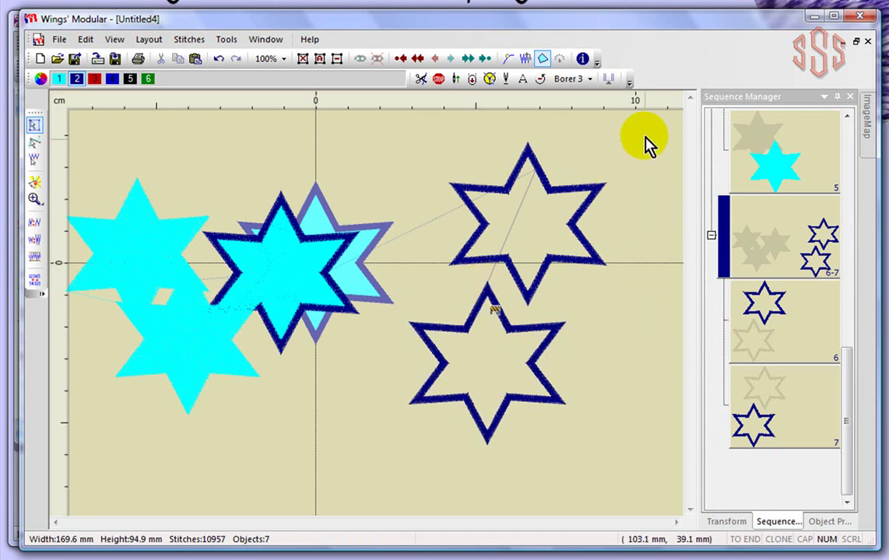
pyautogui.moveTo(660, 124); pyautogui.dragTo(389, 475)
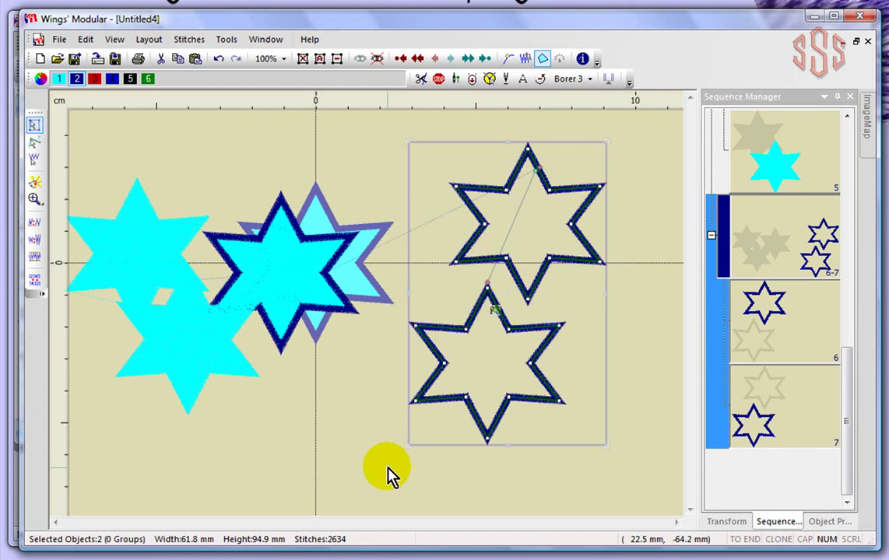
pyautogui.click(86, 40)
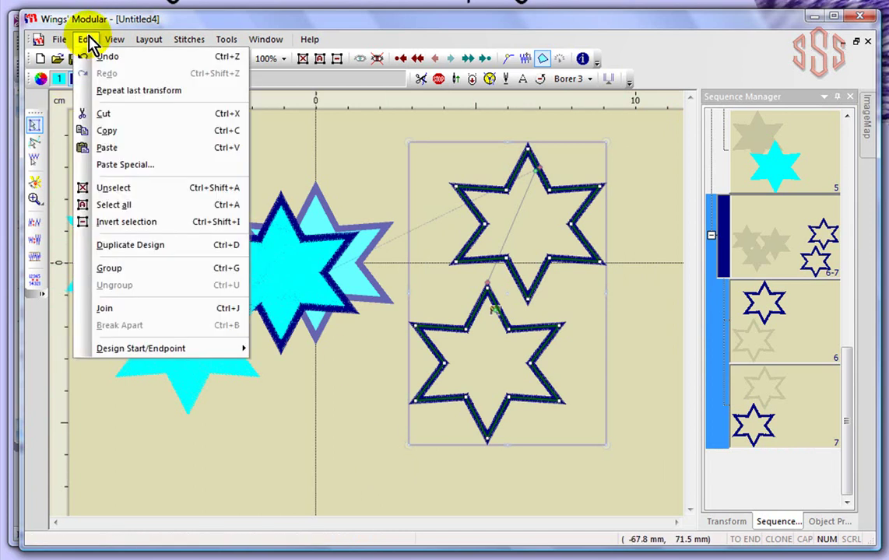
pyautogui.click(105, 309)
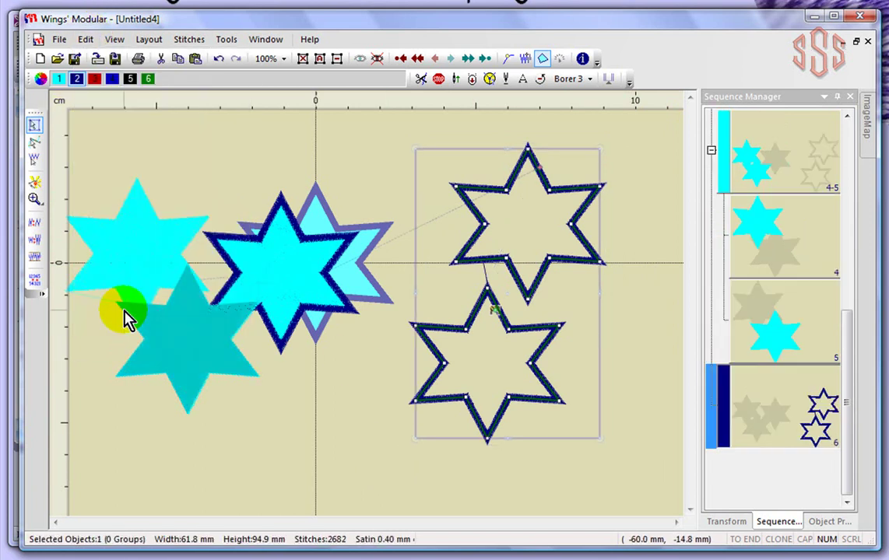
pyautogui.click(647, 167)
pyautogui.click(593, 194)
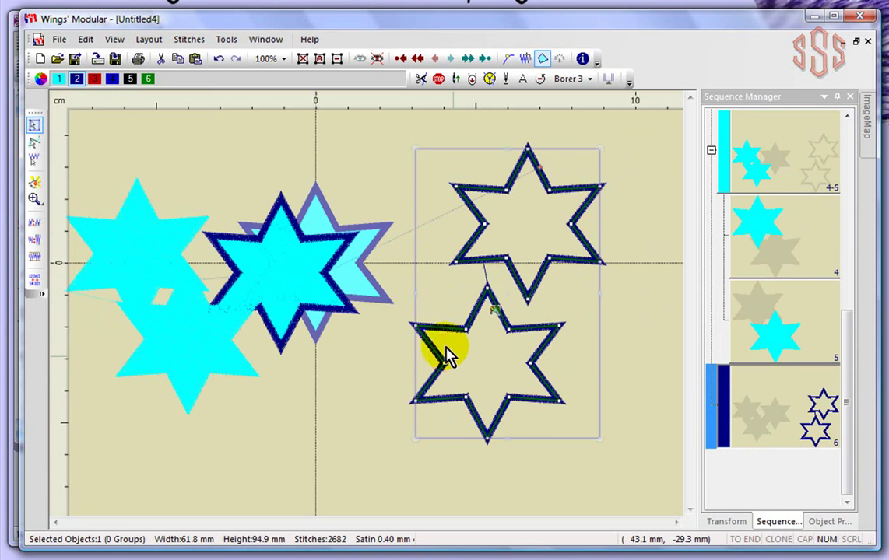
pyautogui.click(652, 150)
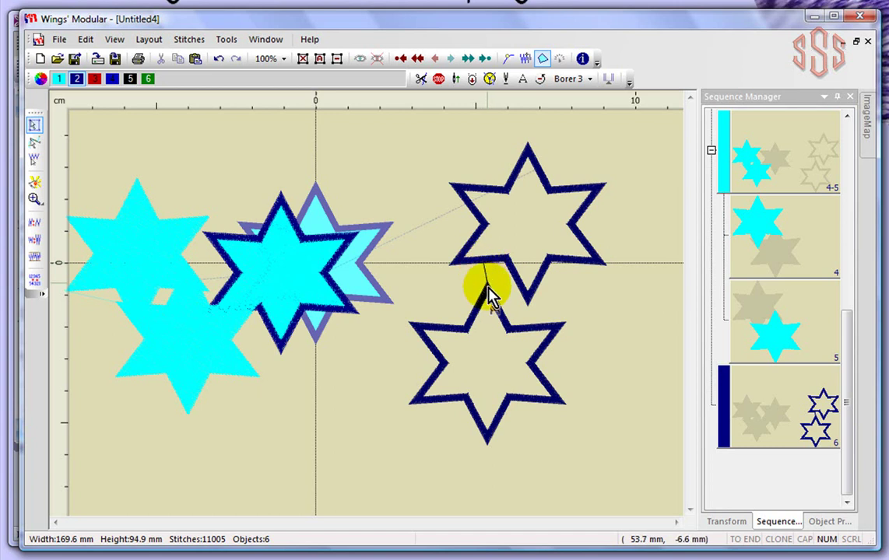
# - Break the joined two-star outline object apart with Edit > Break Apart
pyautogui.click(488, 294)
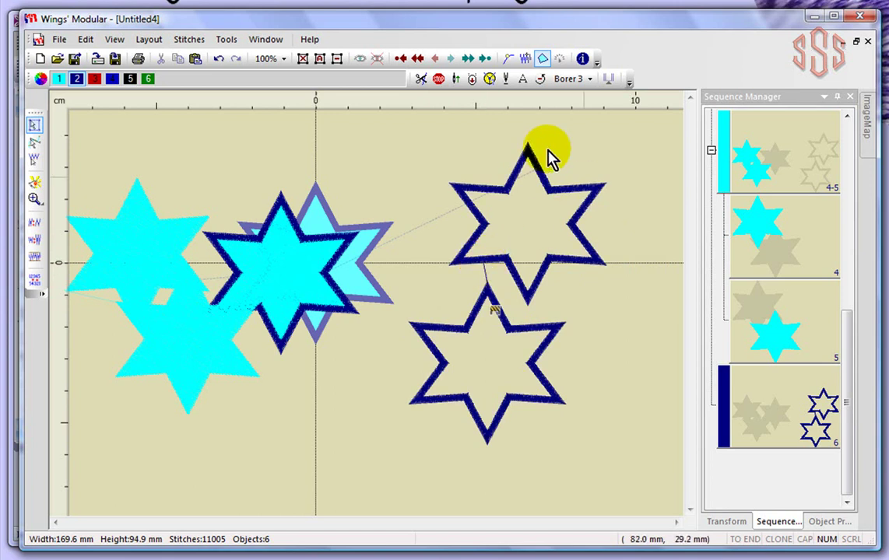
pyautogui.click(545, 190)
pyautogui.click(85, 40)
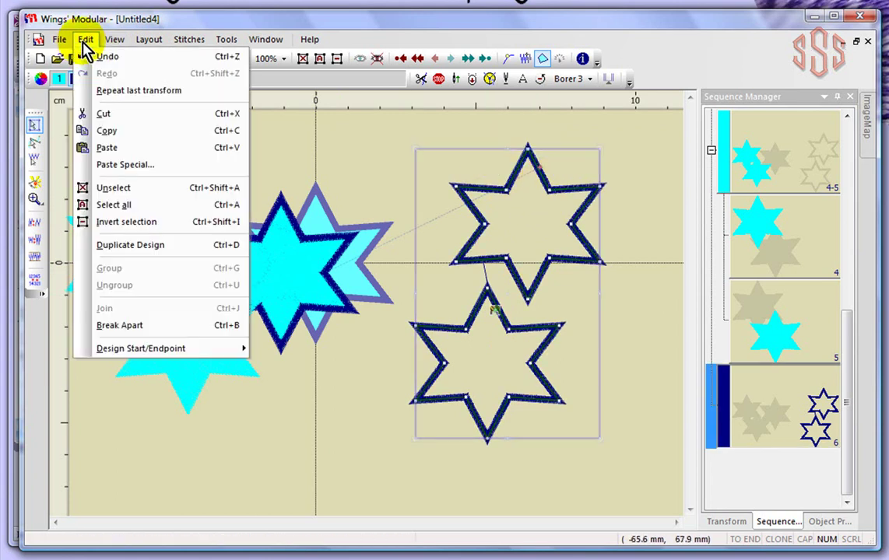
pyautogui.click(120, 325)
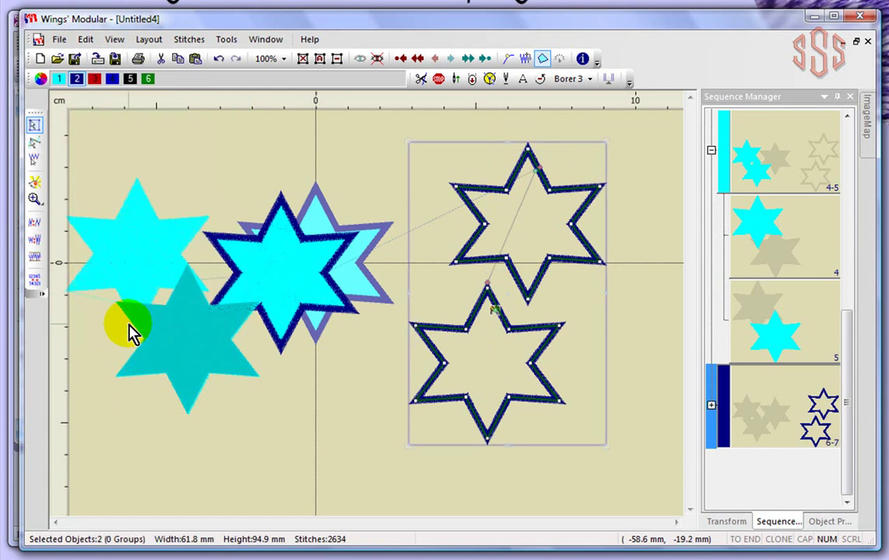
pyautogui.click(647, 180)
# - Select the upper and then the lower outline star to confirm they are separate objects
pyautogui.click(591, 196)
pyautogui.click(555, 402)
pyautogui.click(653, 174)
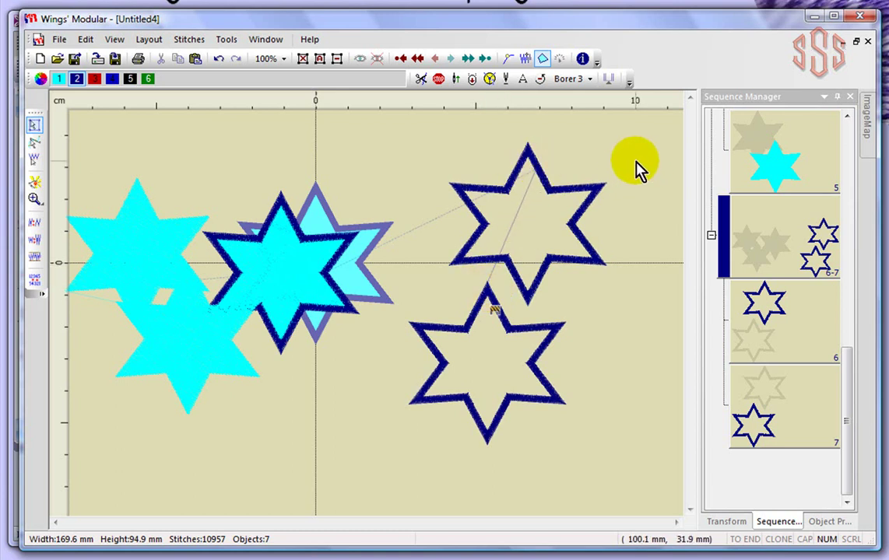
pyautogui.click(88, 44)
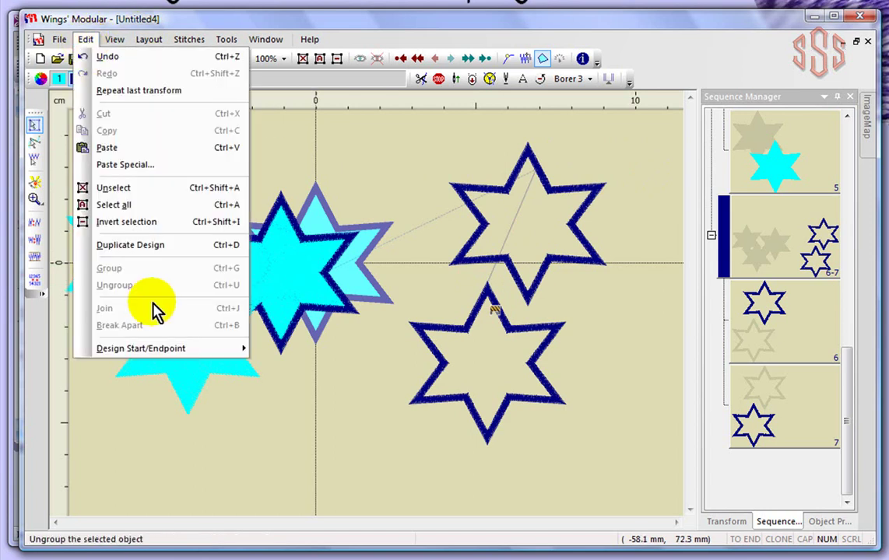
pyautogui.moveTo(156, 360)
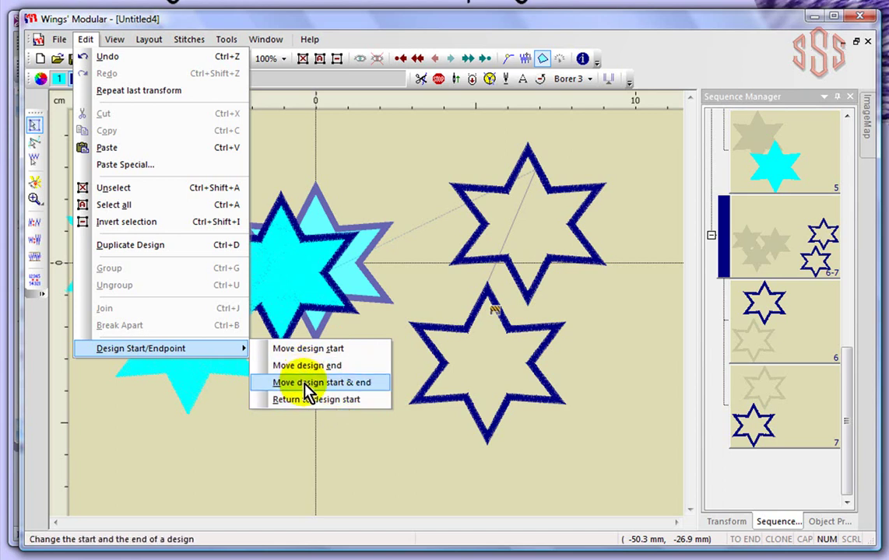
pyautogui.click(361, 488)
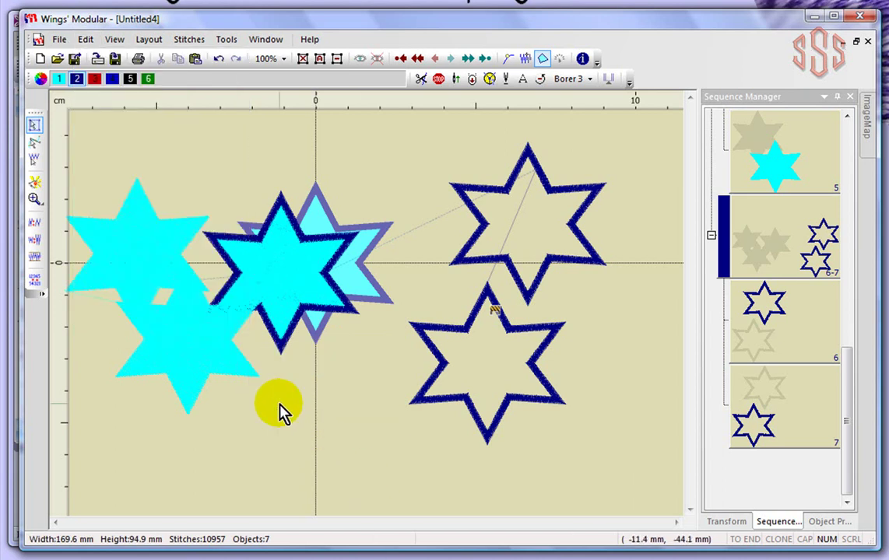
pyautogui.scroll(-1, 279, 405)
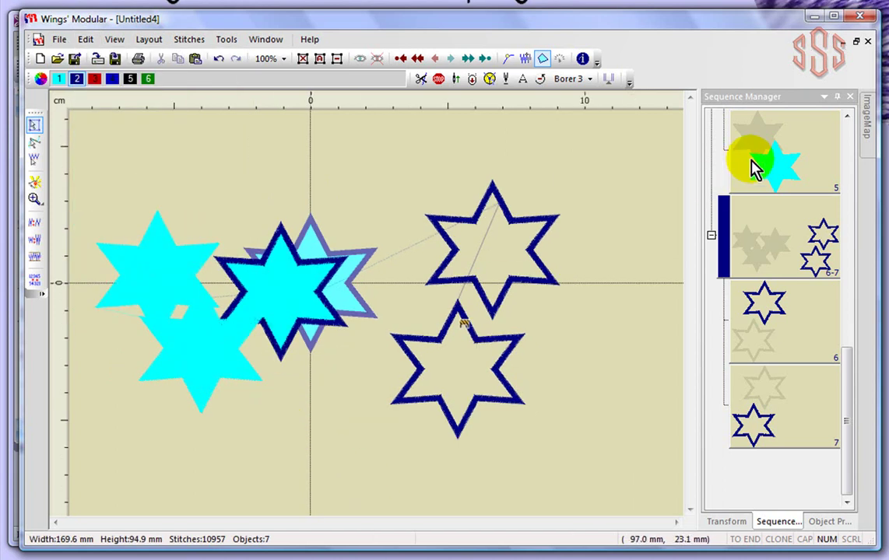
# - Pick sequence item 3, the tiny two-stitch object, and move it slightly left in the central star
pyautogui.moveTo(847, 342); pyautogui.dragTo(855, 177)
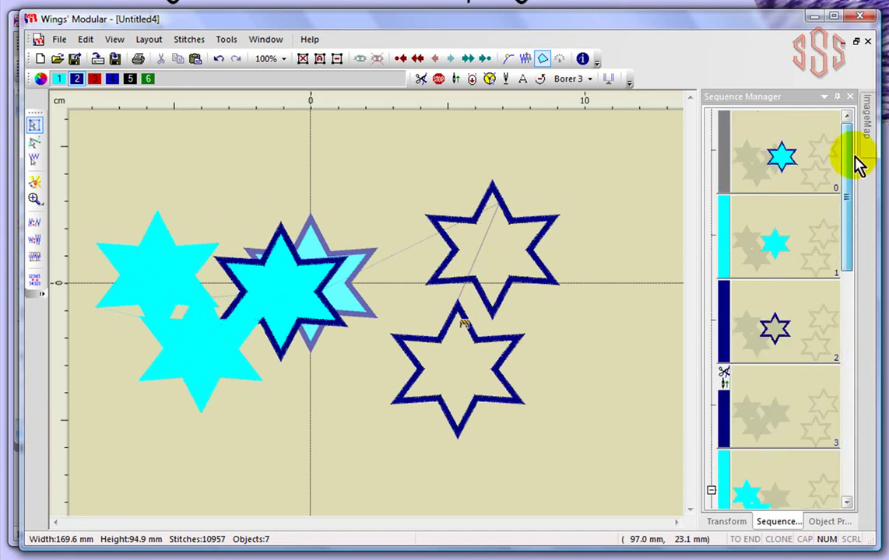
pyautogui.click(782, 249)
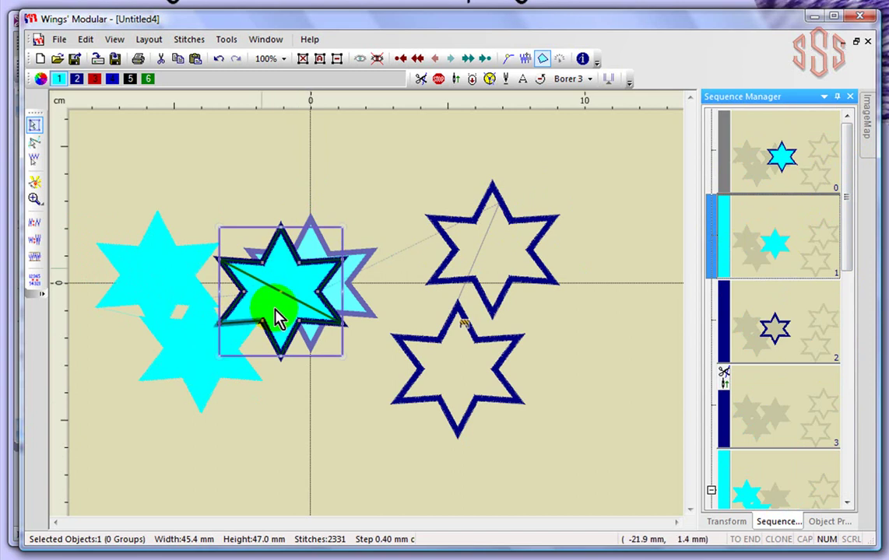
pyautogui.click(355, 159)
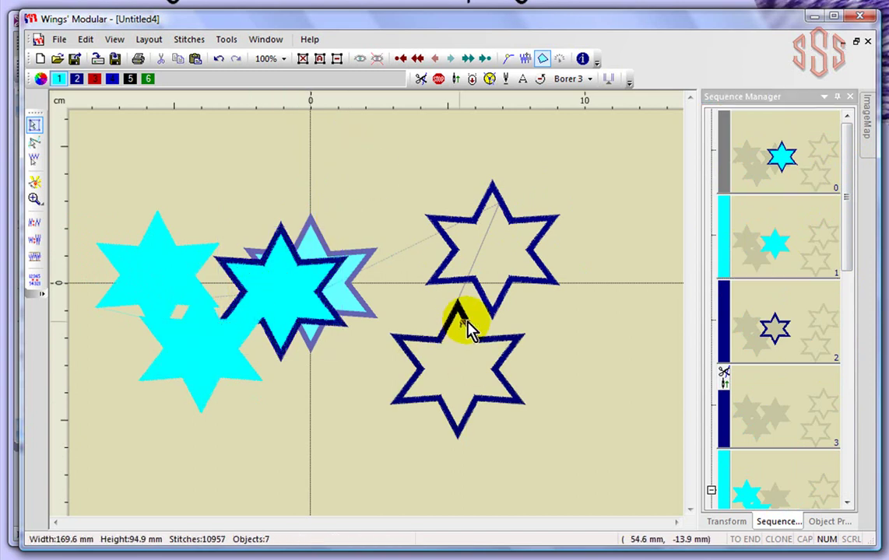
pyautogui.moveTo(848, 234); pyautogui.dragTo(847, 303)
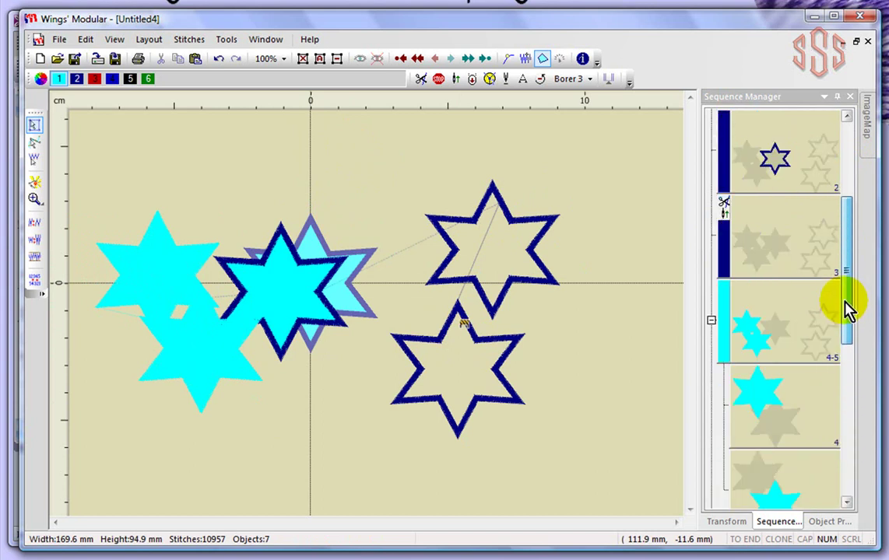
pyautogui.click(776, 243)
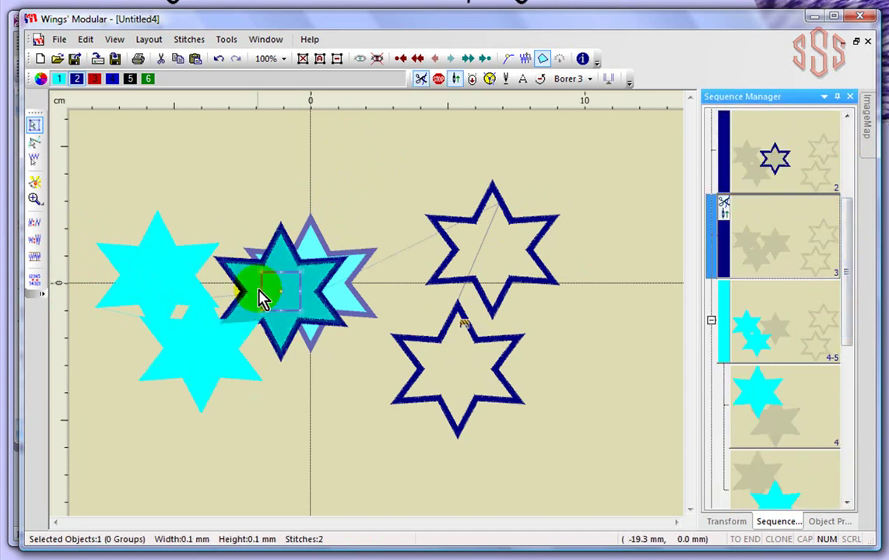
pyautogui.moveTo(292, 288); pyautogui.dragTo(265, 291)
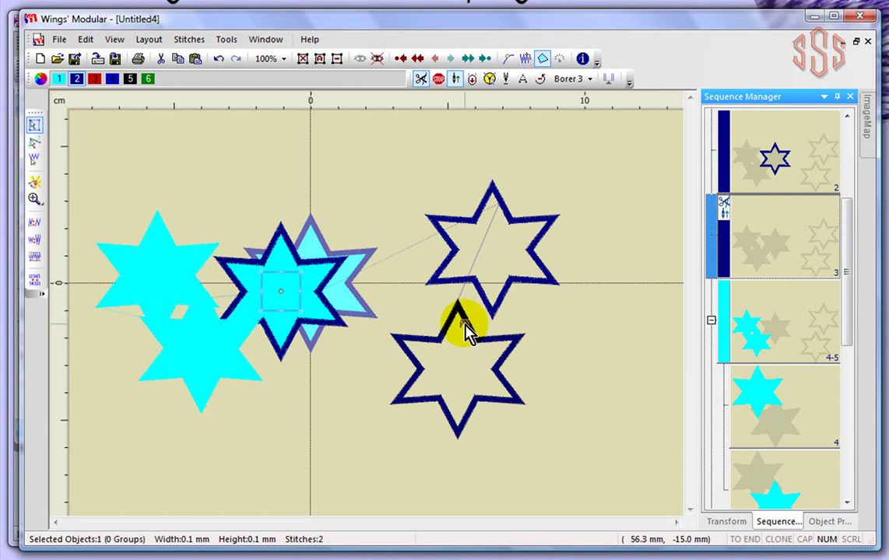
pyautogui.click(83, 43)
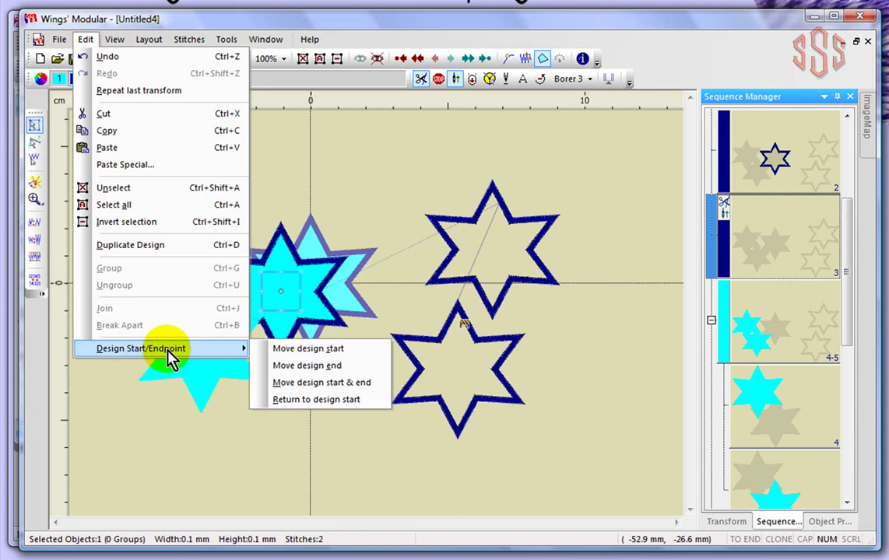
# - Use Move design start & end to place both points on the origin at the central overlapping stars
pyautogui.click(330, 383)
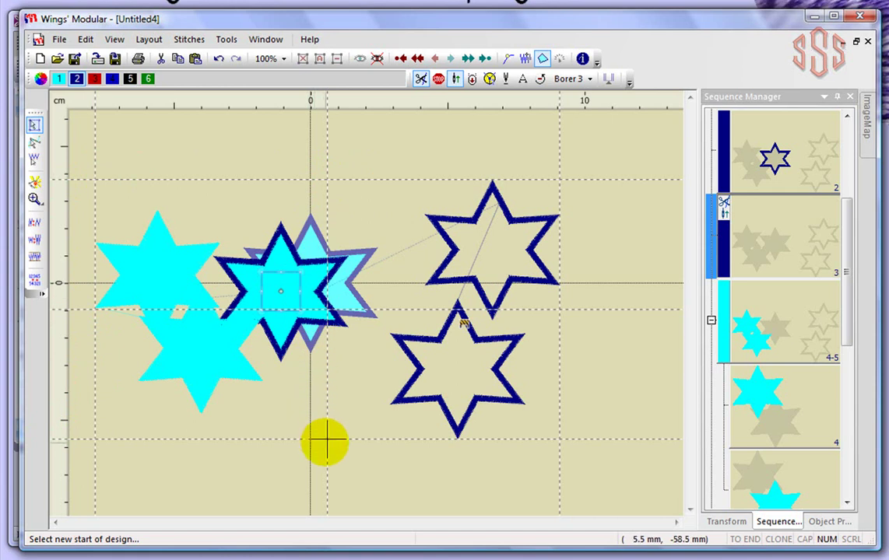
pyautogui.click(327, 306)
pyautogui.moveTo(326, 306)
pyautogui.mouseDown()
pyautogui.moveTo(318, 293)
pyautogui.moveTo(171, 319)
pyautogui.mouseUp()
pyautogui.moveTo(313, 315)
pyautogui.mouseDown()
pyautogui.moveTo(339, 305)
pyautogui.moveTo(341, 293)
pyautogui.moveTo(323, 311)
pyautogui.moveTo(319, 304)
pyautogui.moveTo(446, 341)
pyautogui.moveTo(459, 317)
pyautogui.mouseUp()
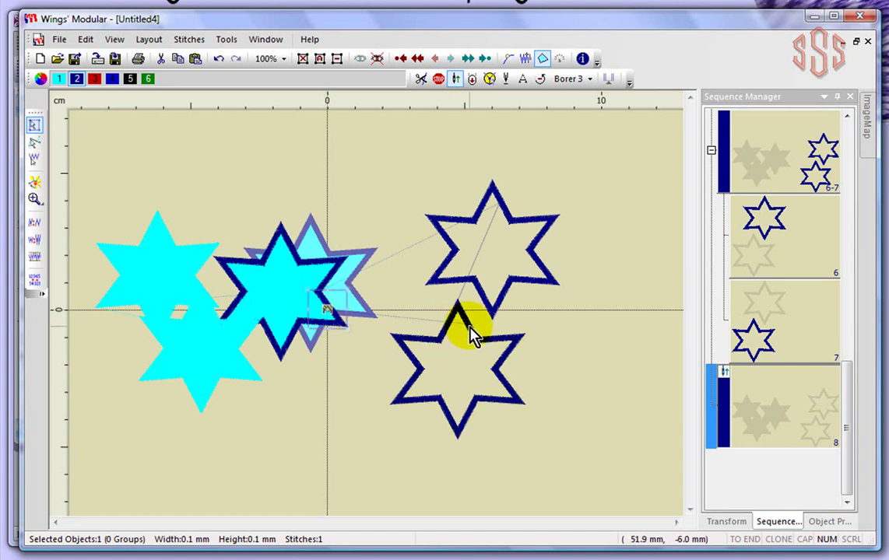
pyautogui.moveTo(327, 310); pyautogui.dragTo(331, 315)
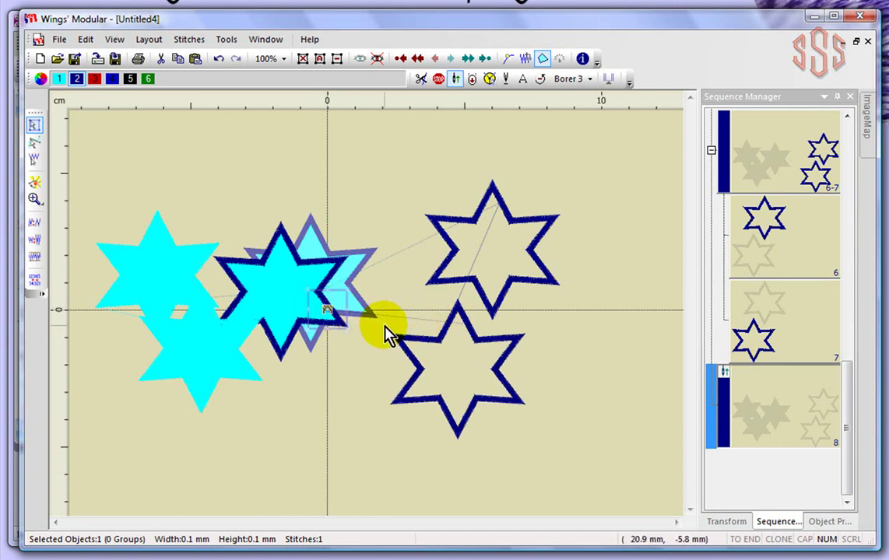